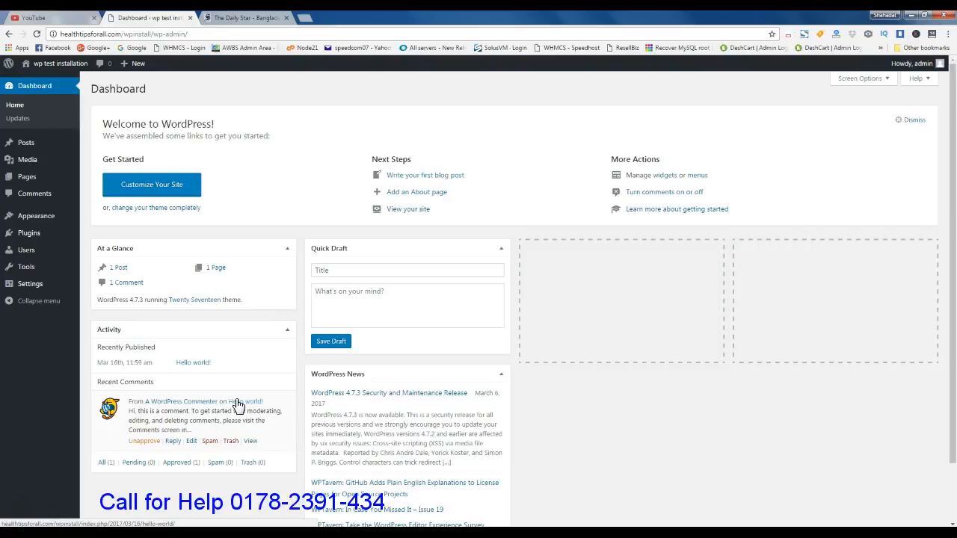
Open the public site of the WordPress installation in a new browser tab and switch to it
click(244, 360)
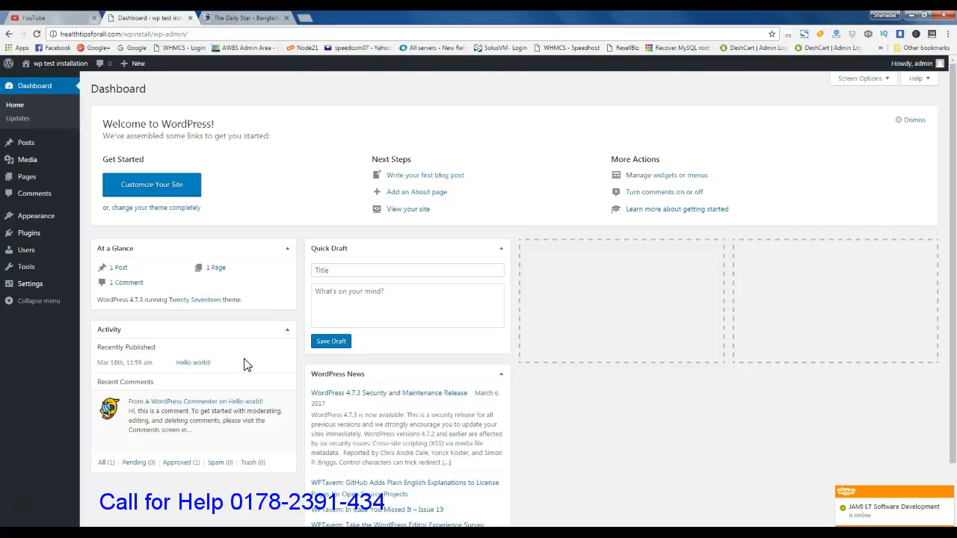
mouse_move(74, 72)
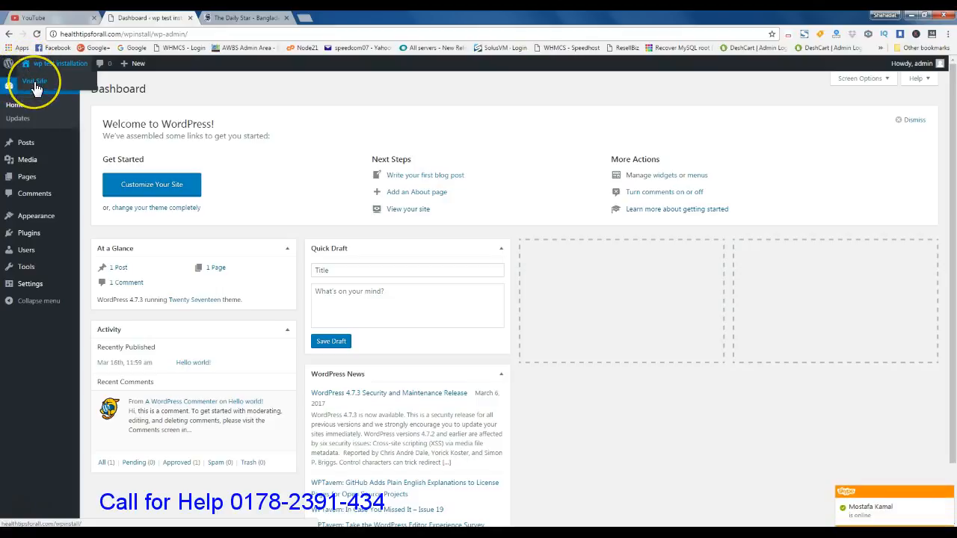
click(35, 88)
right_click(35, 87)
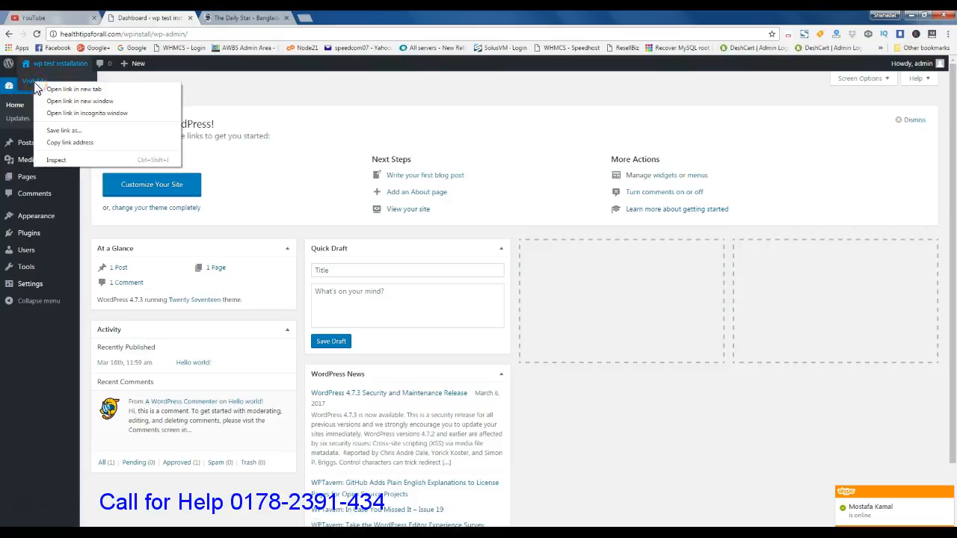
click(59, 91)
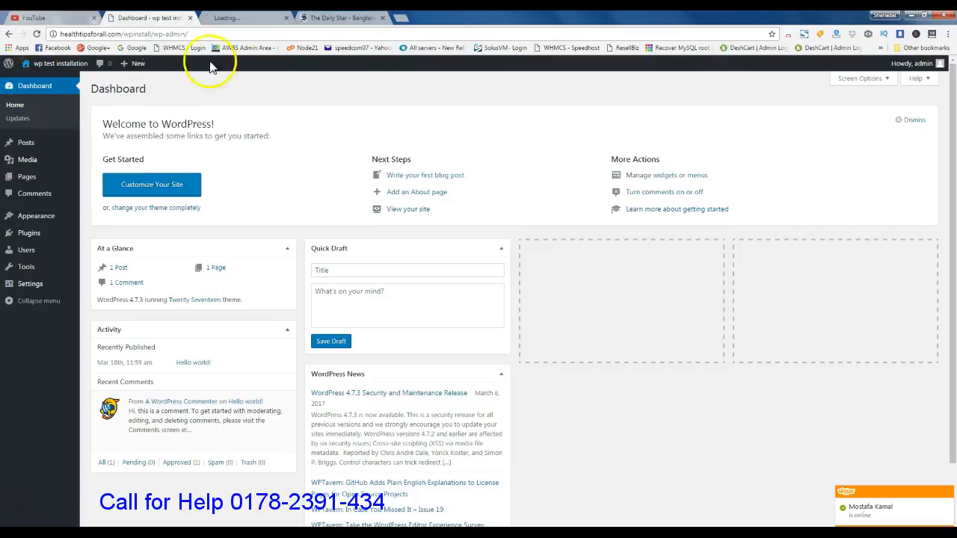
click(251, 18)
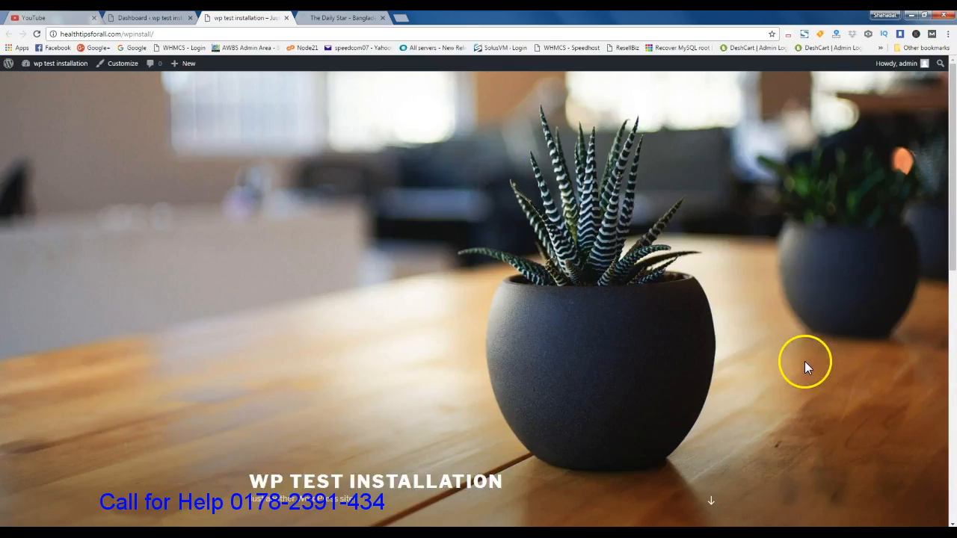
Look over the site's front page, from the header image and title down to the posts and sidebar widgets
scroll(802, 356, down, 3)
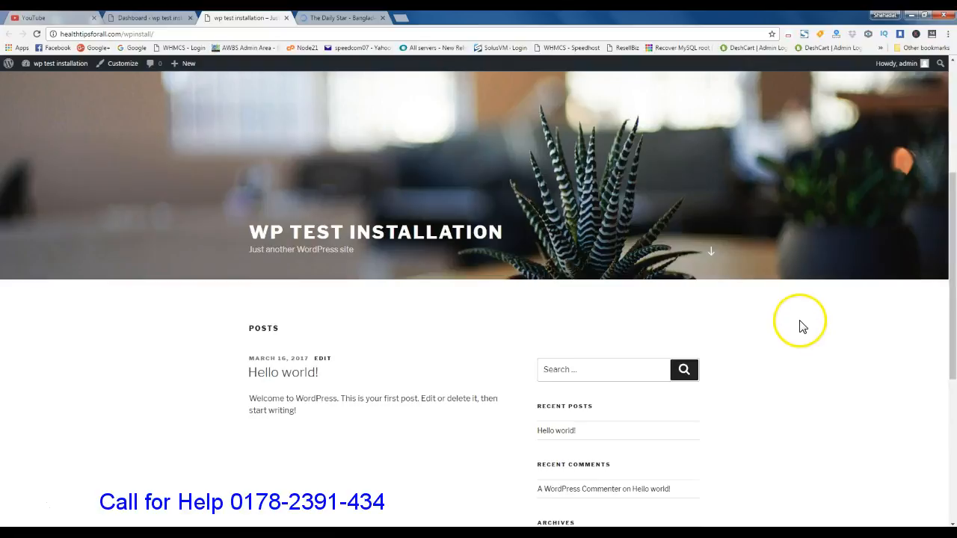
scroll(803, 324, down, 3)
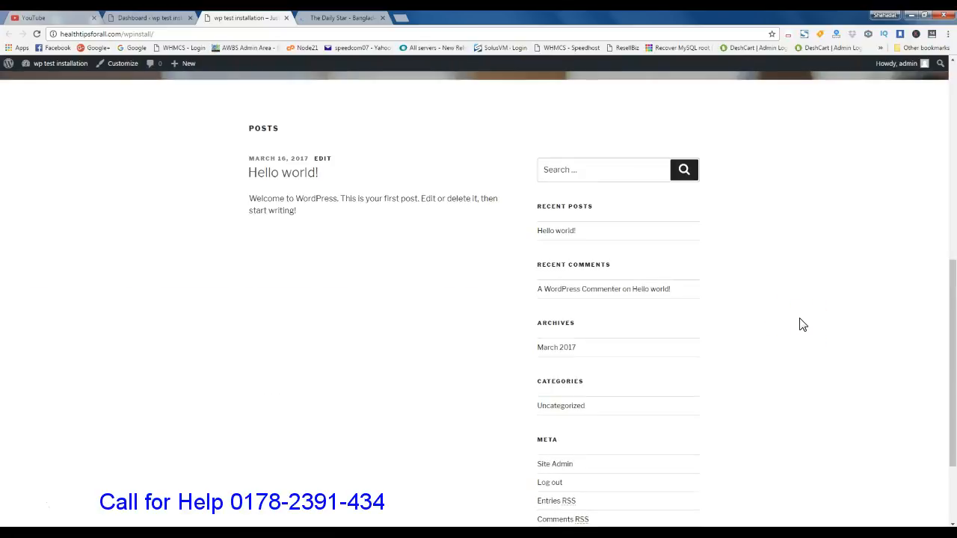
scroll(802, 325, up, 7)
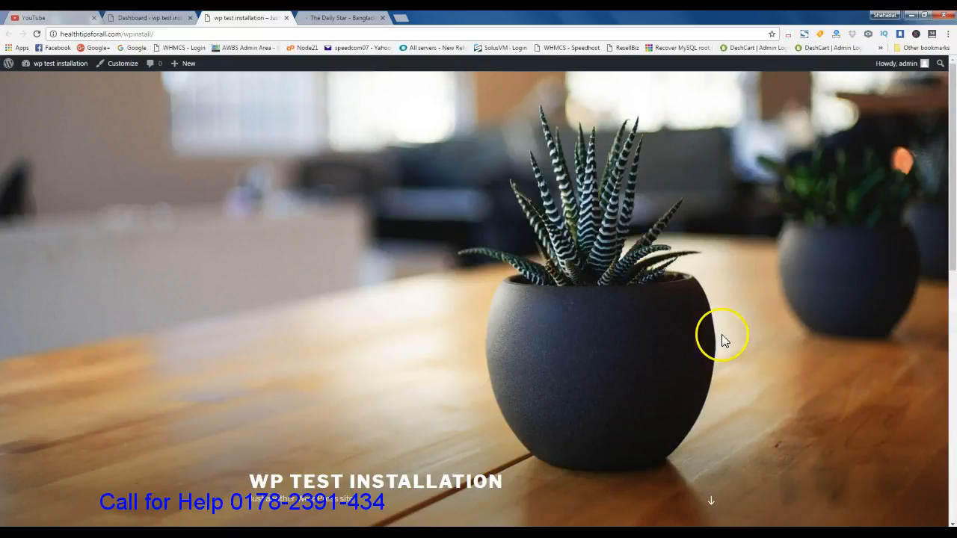
scroll(685, 335, down, 2)
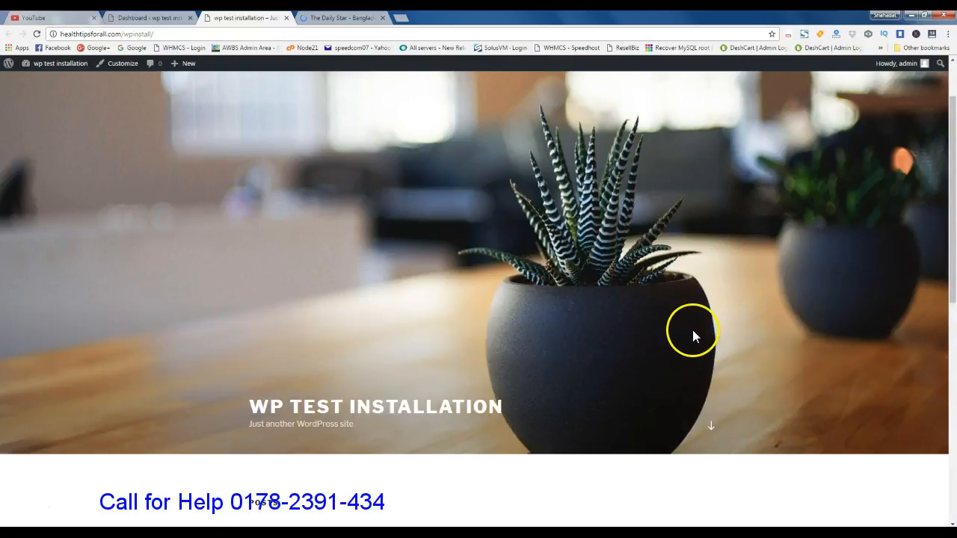
scroll(691, 331, down, 2)
scroll(691, 331, up, 4)
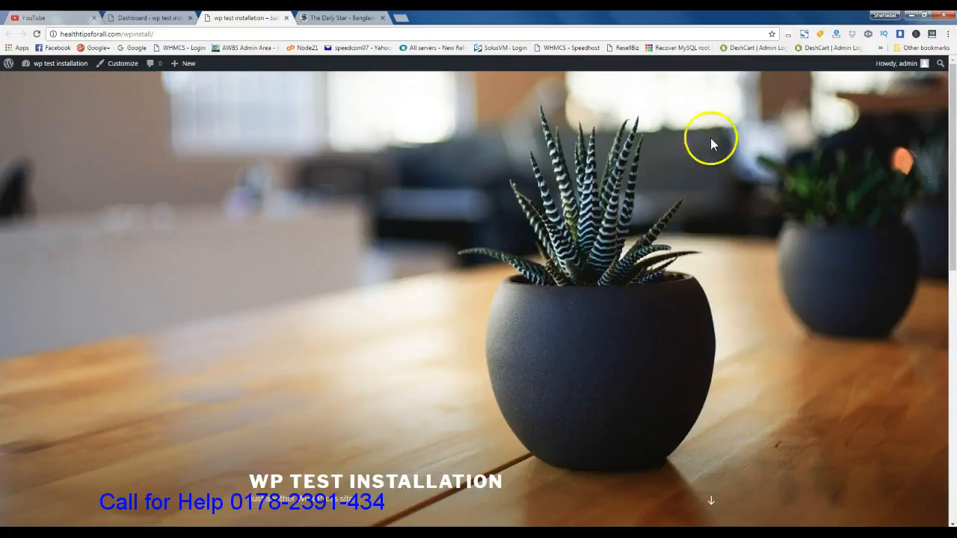
scroll(896, 389, down, 1)
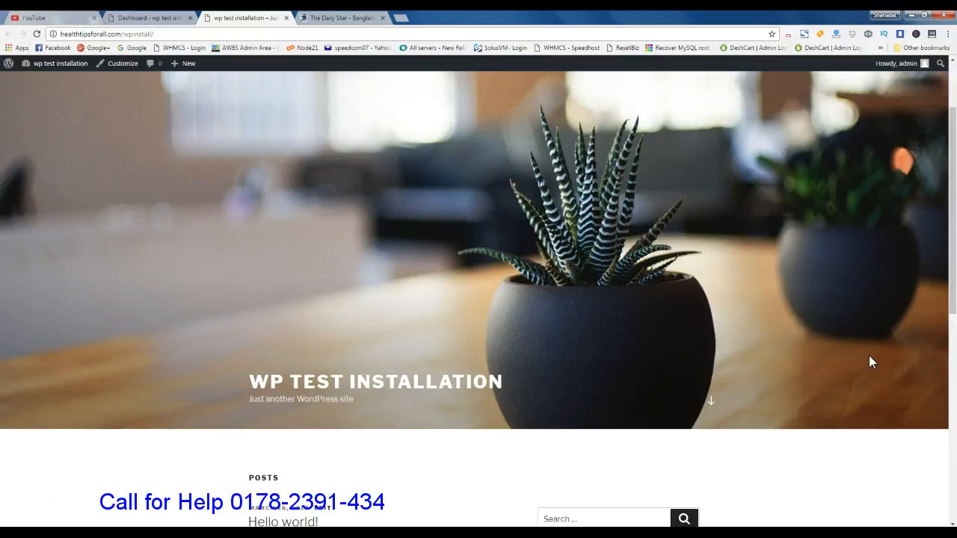
Examine the Posts section on the front page with its "Hello world!" entry
scroll(840, 342, down, 1)
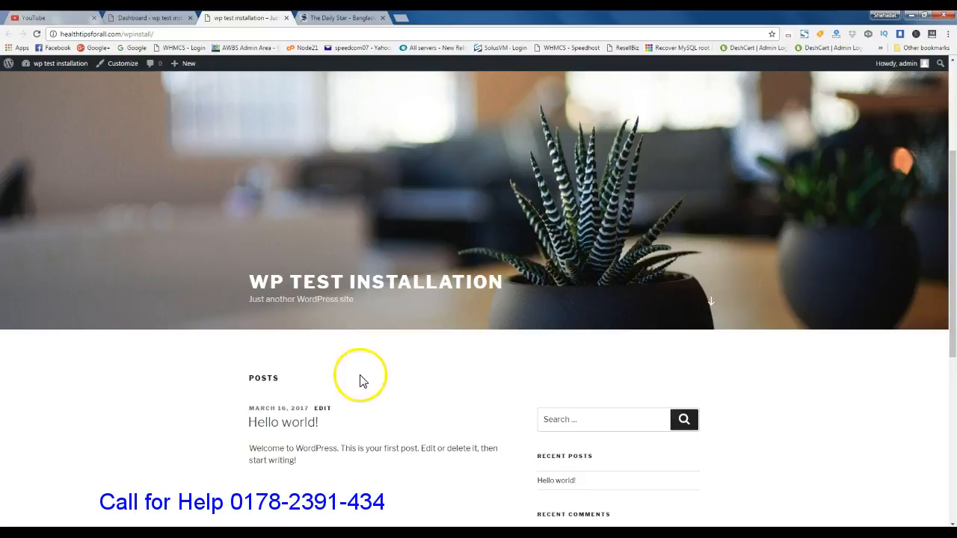
scroll(367, 374, down, 2)
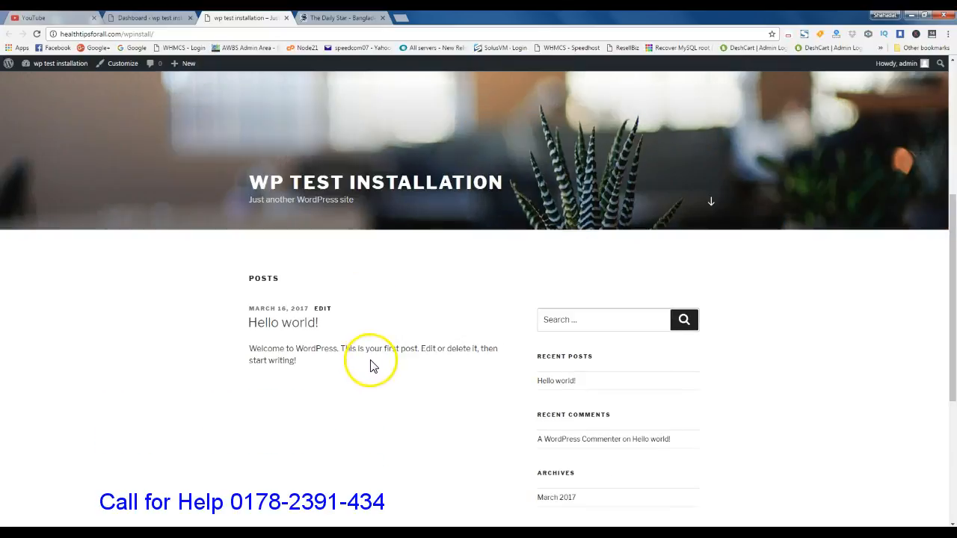
click(252, 278)
scroll(385, 399, down, 1)
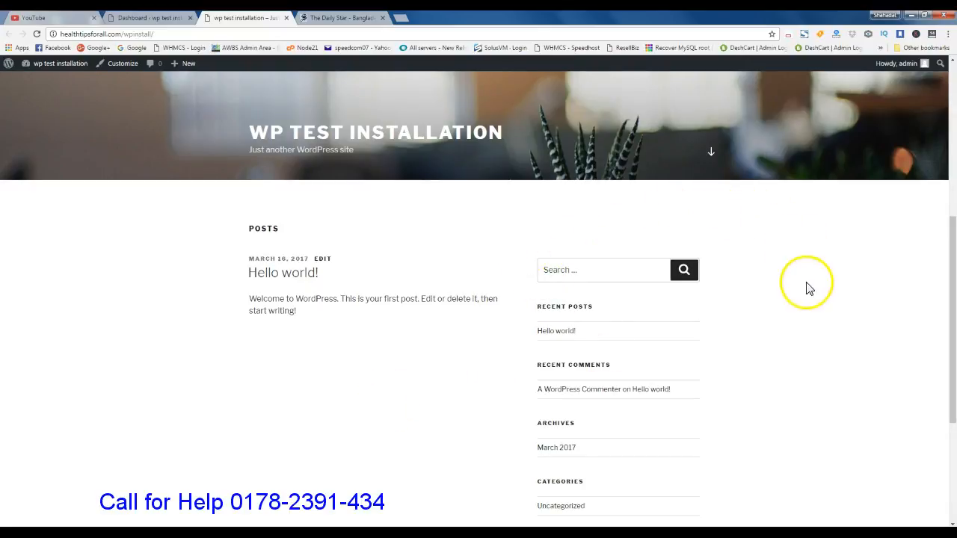
scroll(808, 374, down, 3)
scroll(807, 391, up, 4)
scroll(733, 386, down, 1)
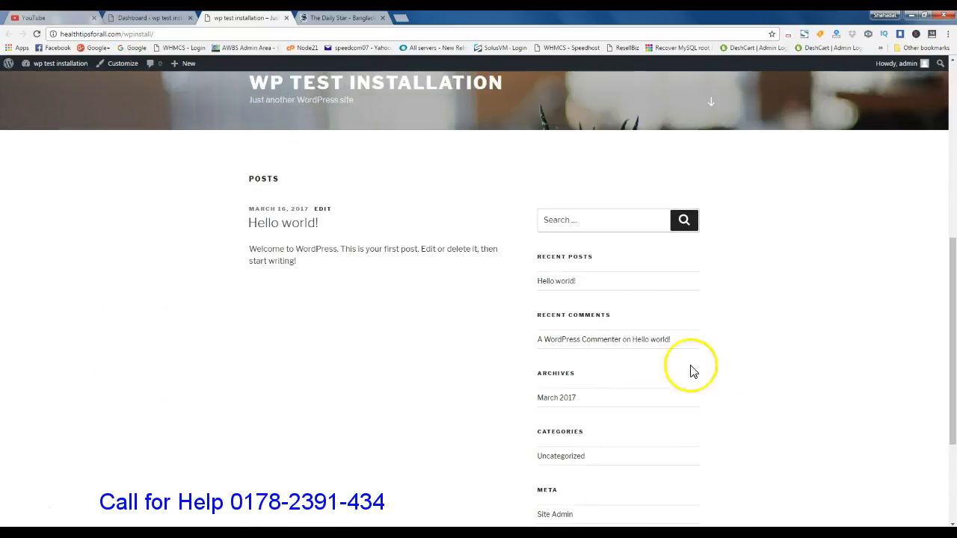
Examine the sidebar widgets, from the search box and recent posts down to the Meta links
click(580, 217)
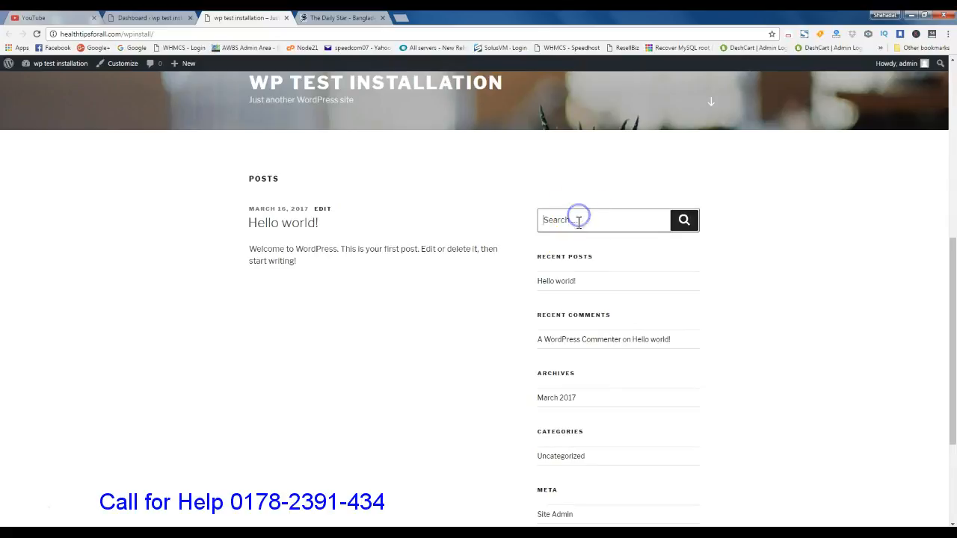
click(594, 273)
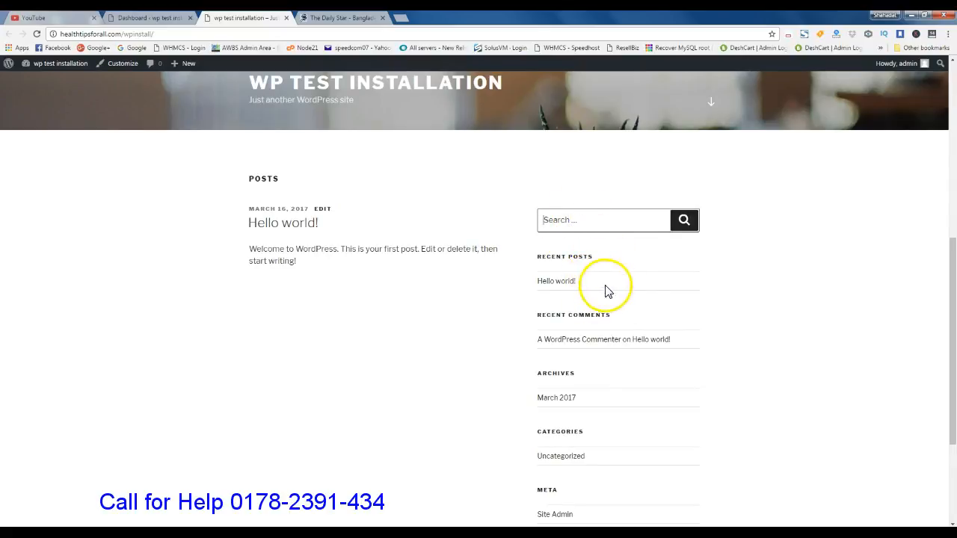
scroll(657, 309, down, 1)
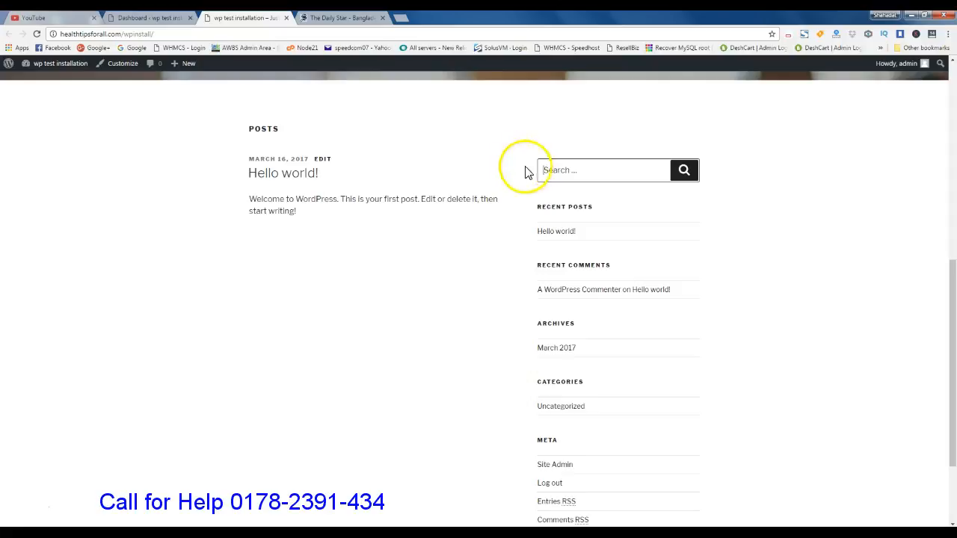
scroll(808, 308, down, 1)
scroll(805, 315, down, 1)
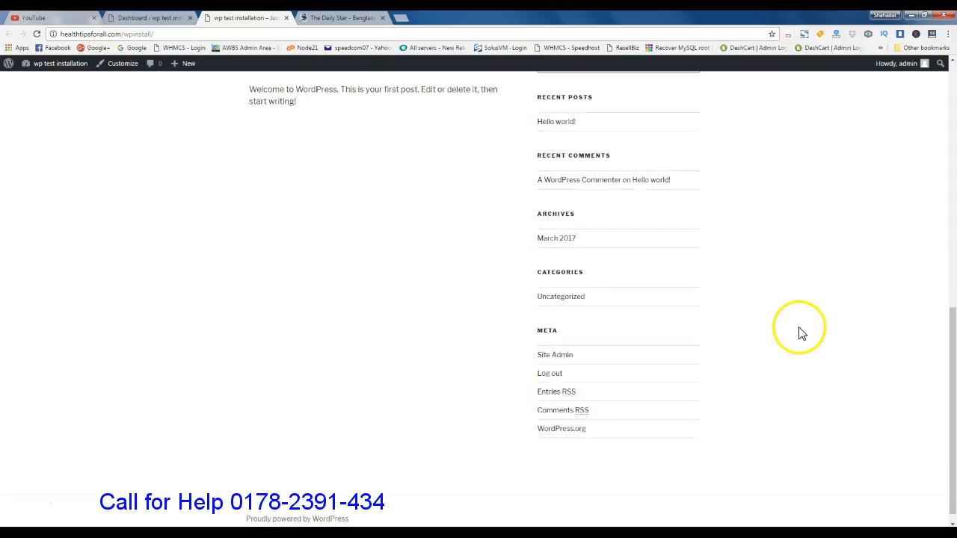
scroll(770, 365, up, 3)
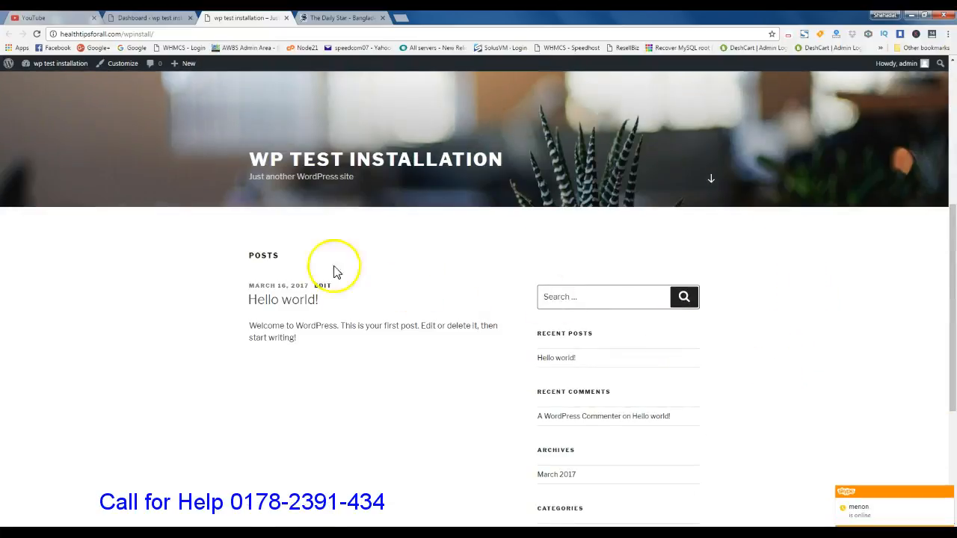
Review the whole front page layout again, covering the header, the Posts area, the sidebar and the footer
drag(238, 251, 438, 349)
scroll(439, 350, down, 3)
scroll(441, 351, up, 10)
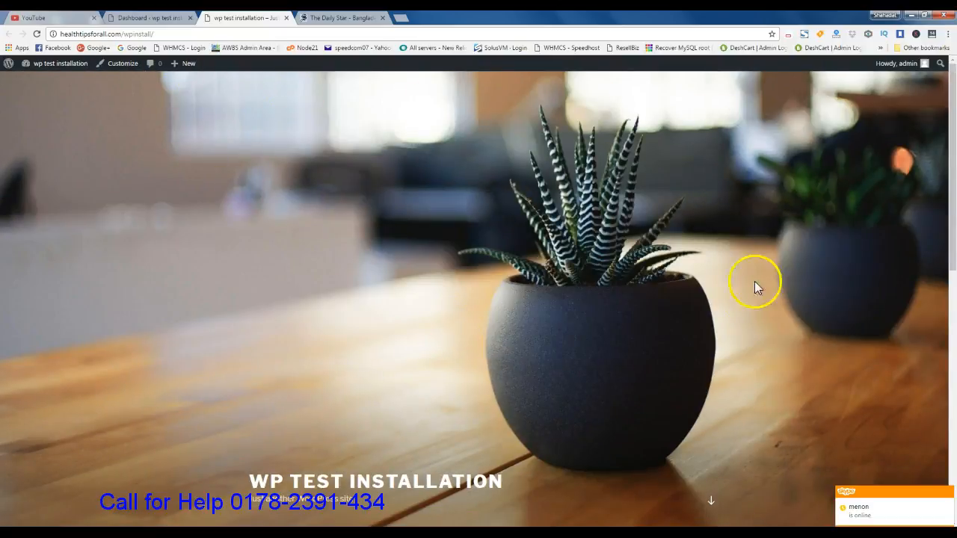
scroll(723, 318, down, 10)
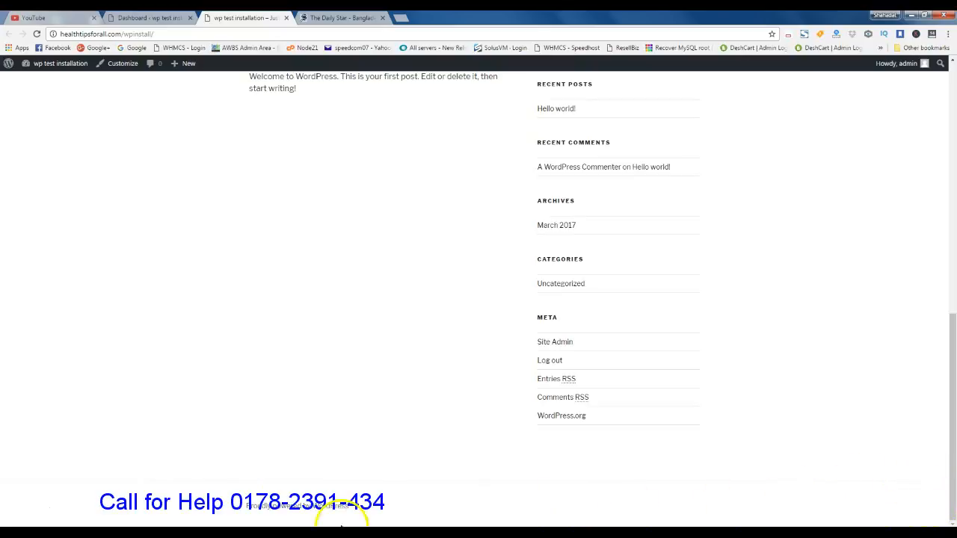
scroll(292, 425, up, 5)
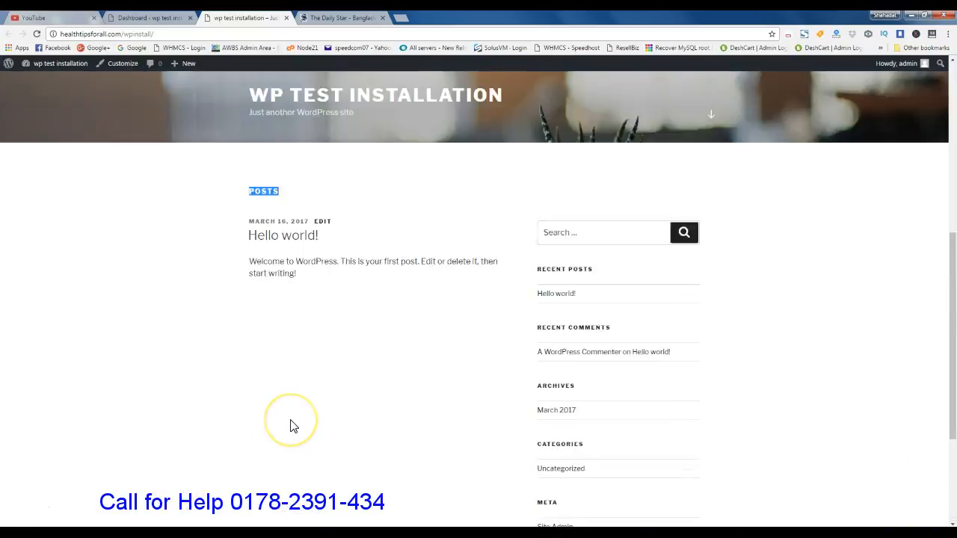
scroll(292, 424, up, 2)
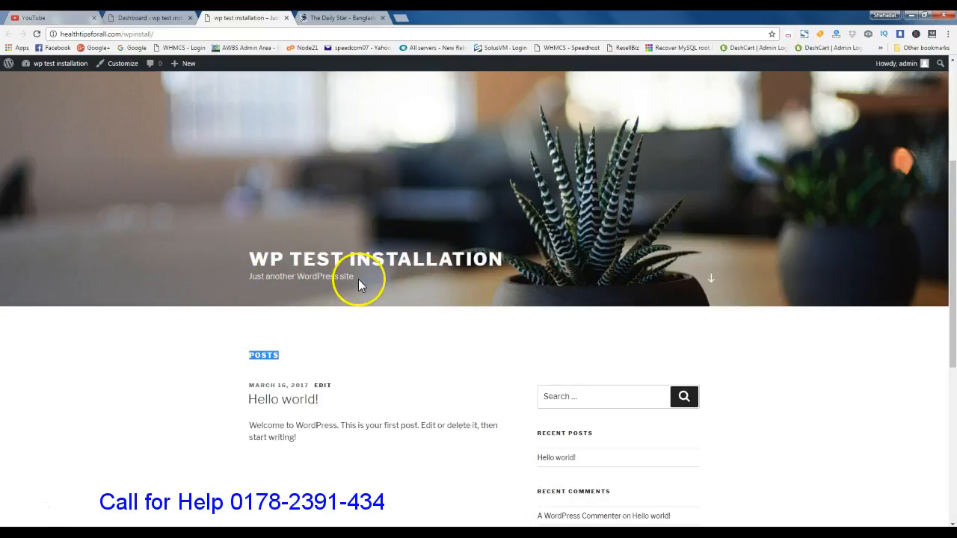
scroll(359, 278, down, 1)
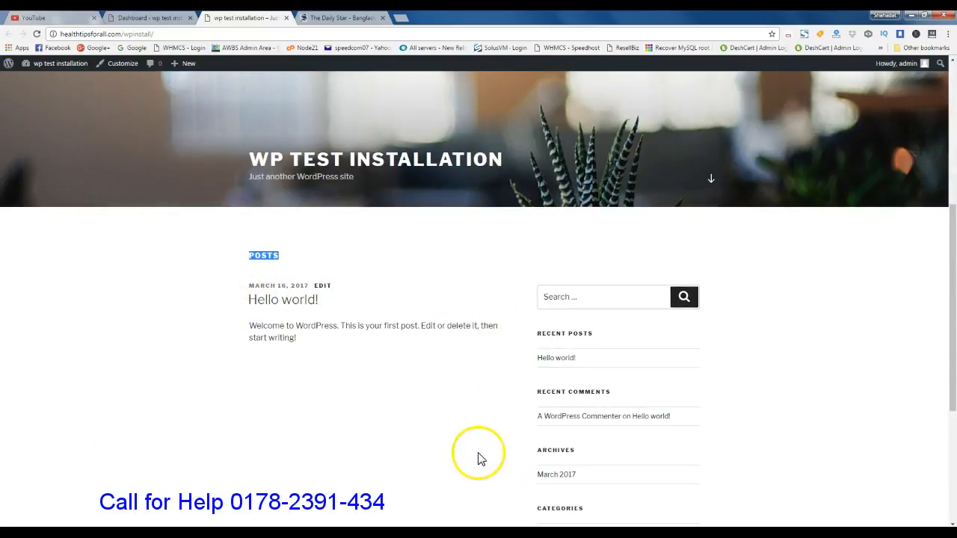
scroll(482, 451, down, 1)
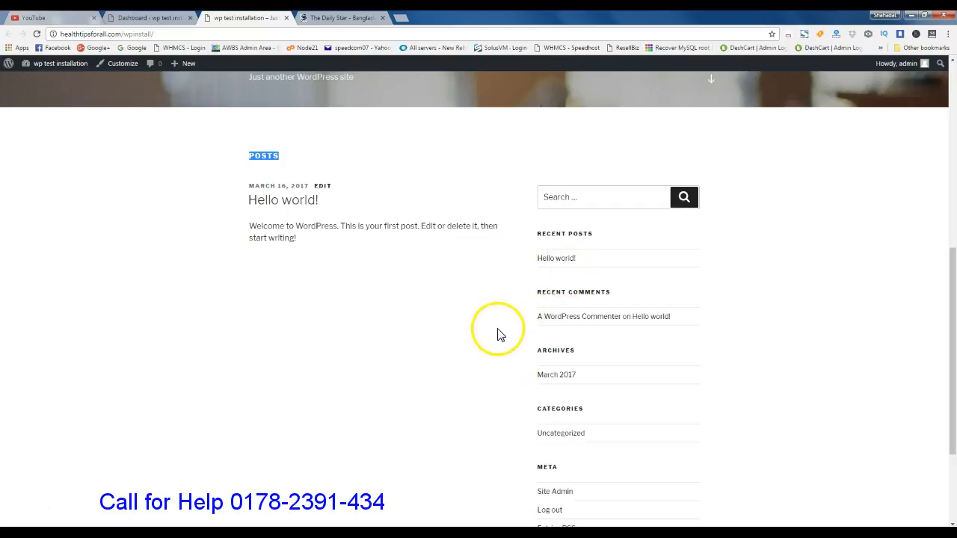
scroll(499, 336, up, 2)
scroll(502, 325, up, 1)
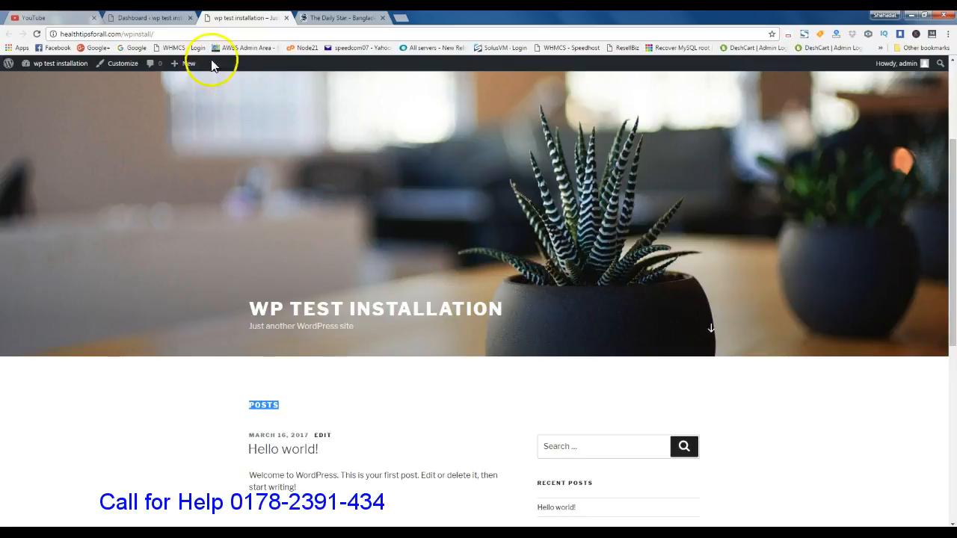
Return to the WordPress dashboard and open the list of all posts
click(152, 20)
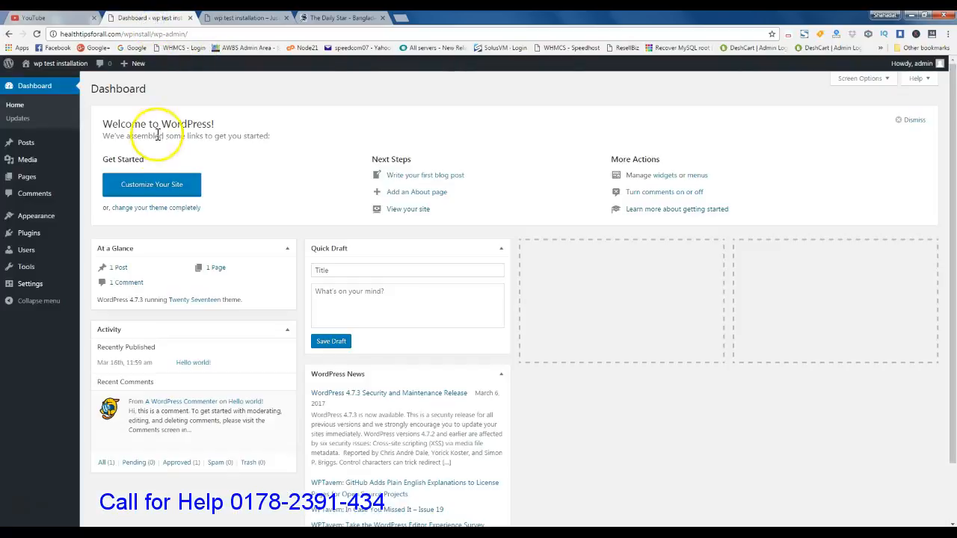
click(28, 147)
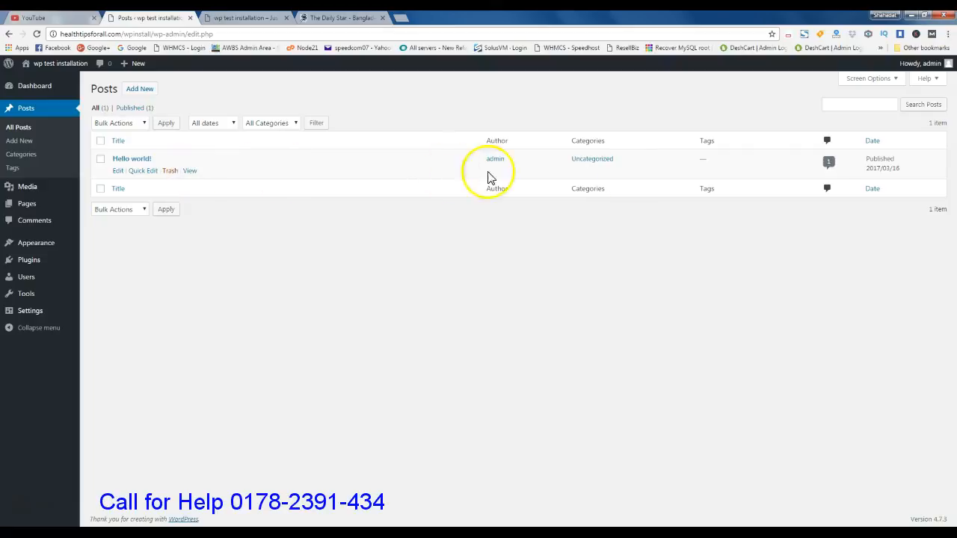
mouse_move(137, 184)
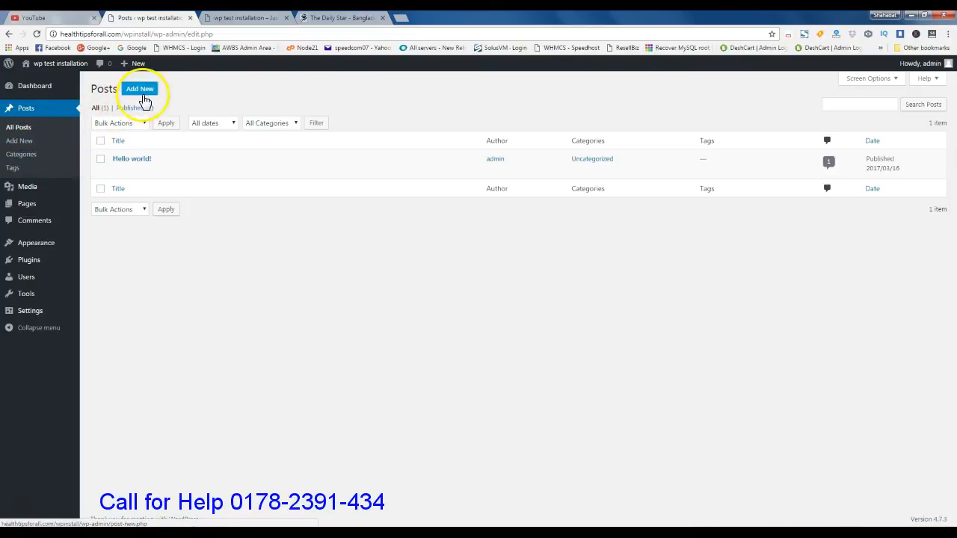
Start a new post and place the cursor in its empty content area
click(23, 141)
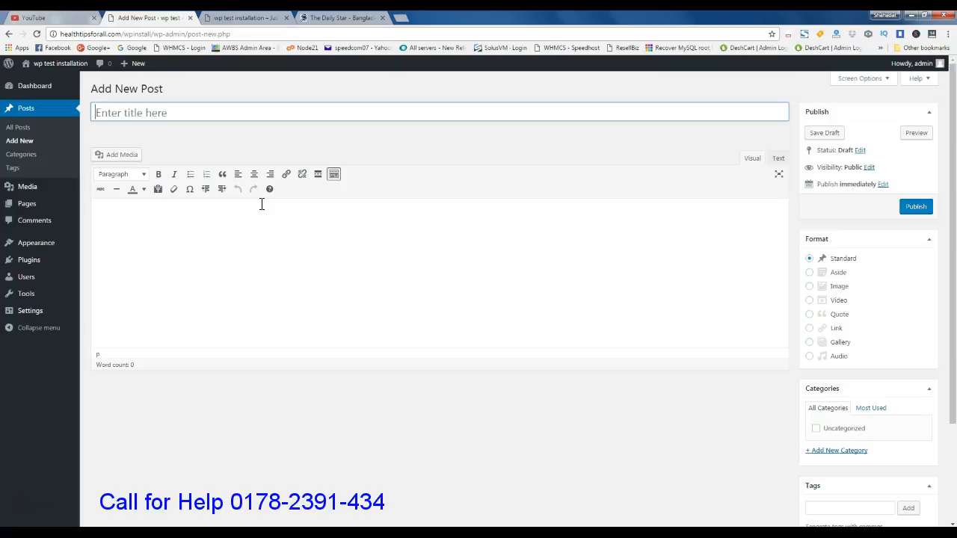
click(225, 216)
click(187, 110)
click(188, 239)
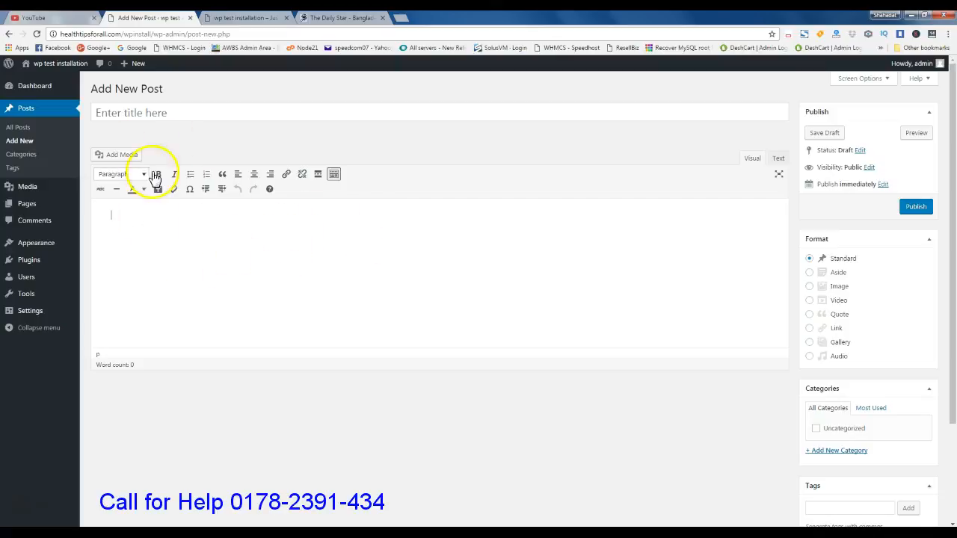
Open the article "Mashrafe and co depart for Sri Lanka" from The Daily Star's front page
click(342, 18)
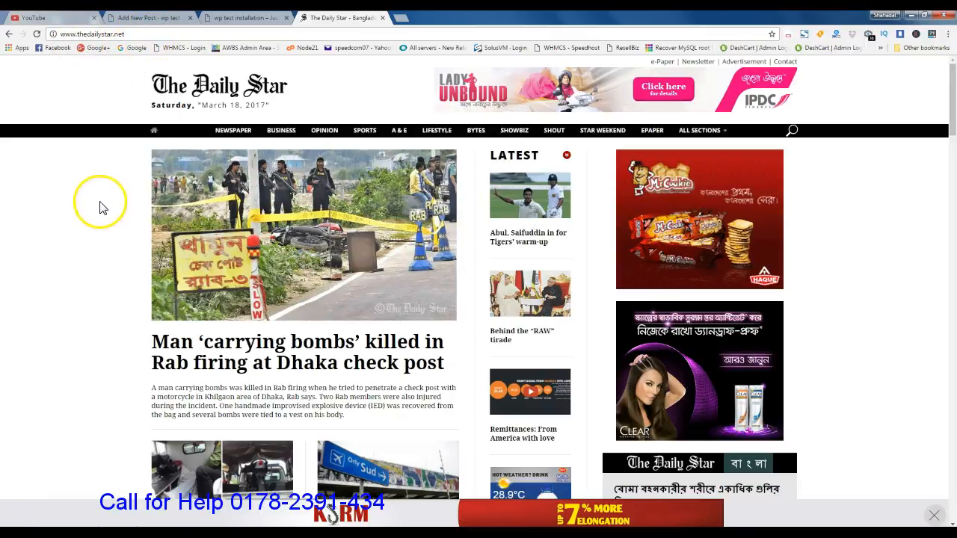
scroll(560, 320, down, 3)
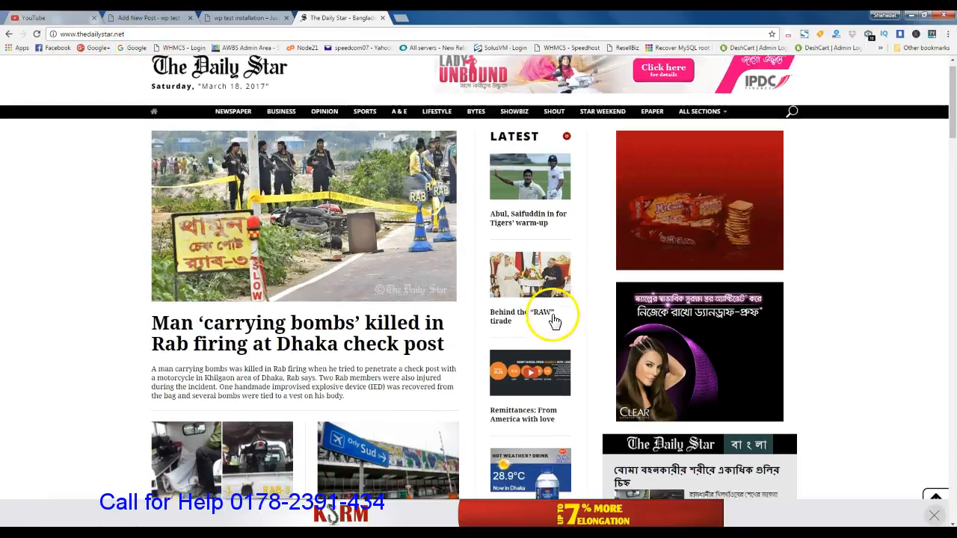
scroll(557, 321, down, 3)
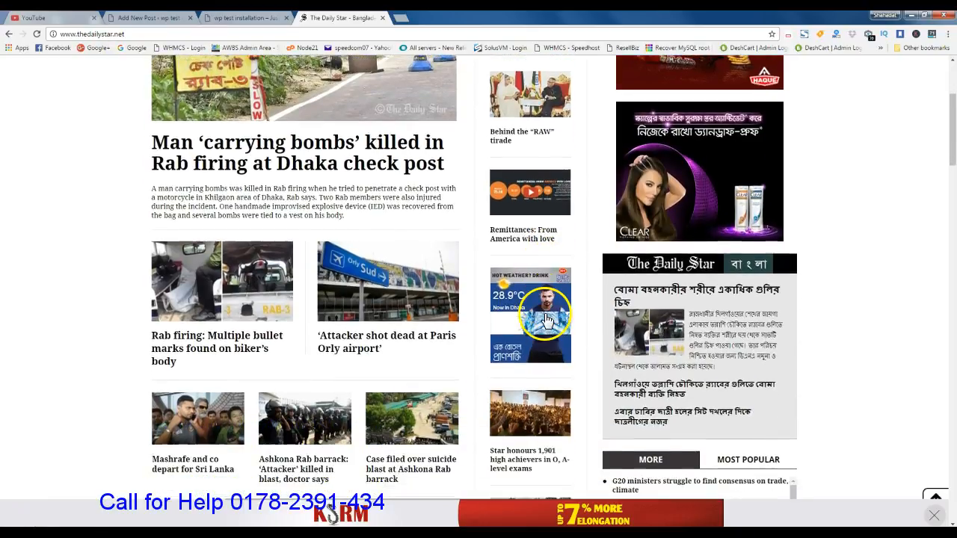
scroll(535, 316, down, 3)
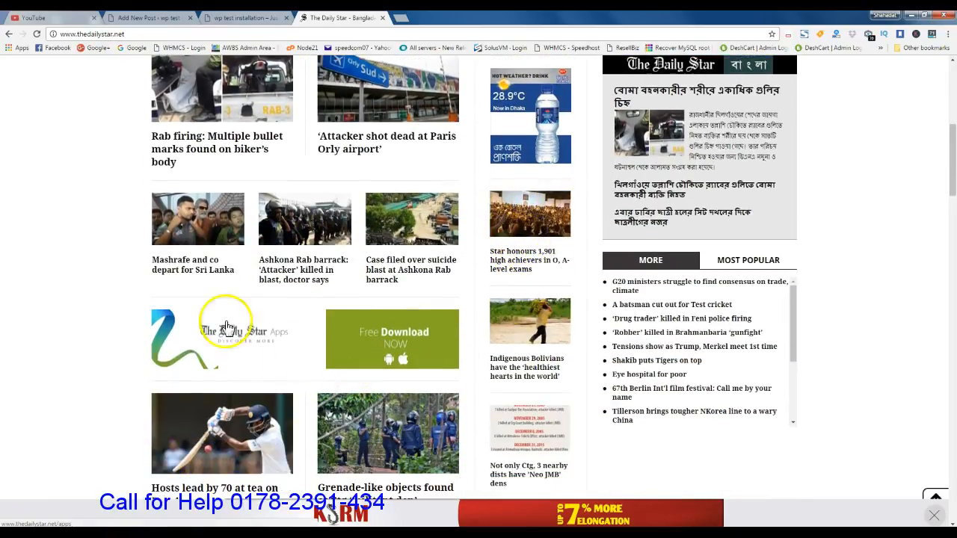
click(187, 263)
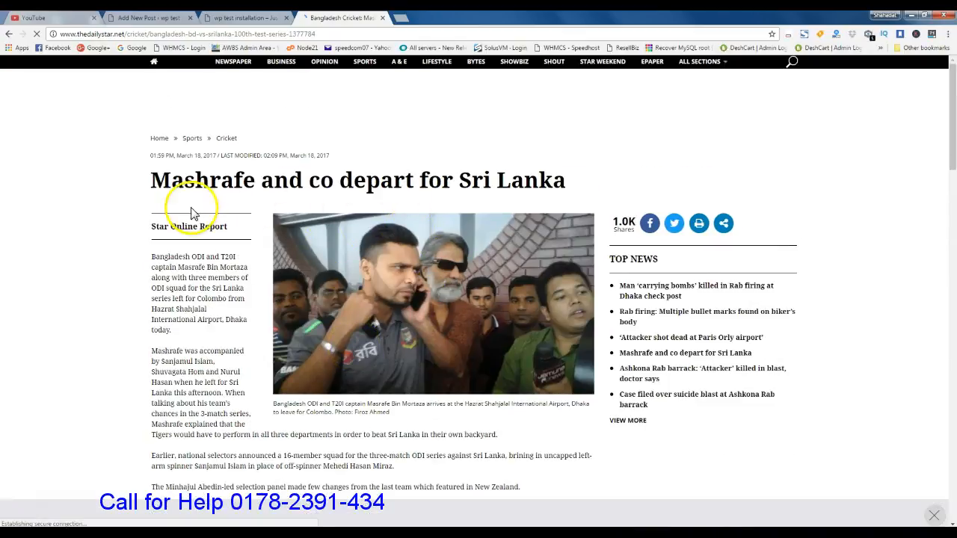
Copy the article's headline "Mashrafe and co depart for Sri Lanka" and paste it as the new WordPress post's title
drag(153, 180, 571, 187)
click(173, 178)
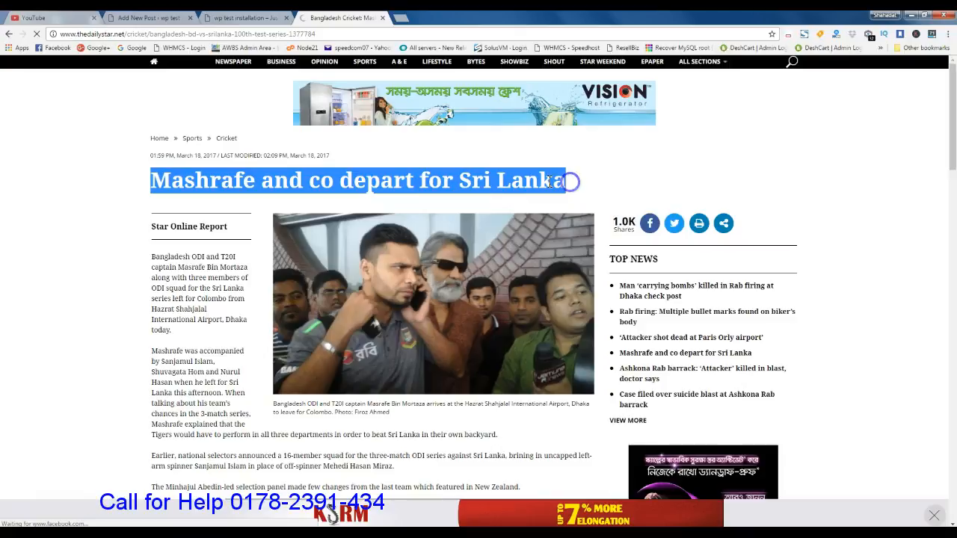
right_click(549, 183)
click(572, 190)
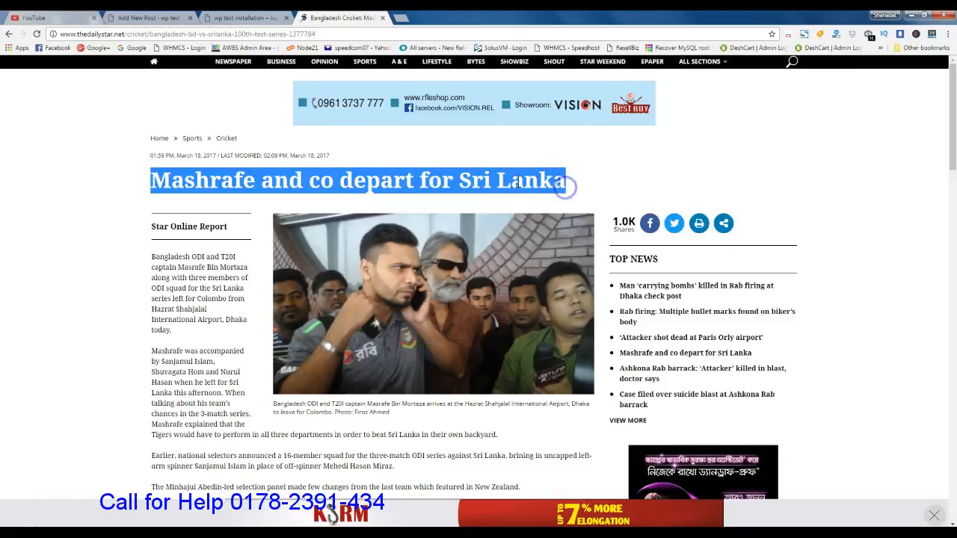
click(146, 18)
click(121, 109)
right_click(115, 112)
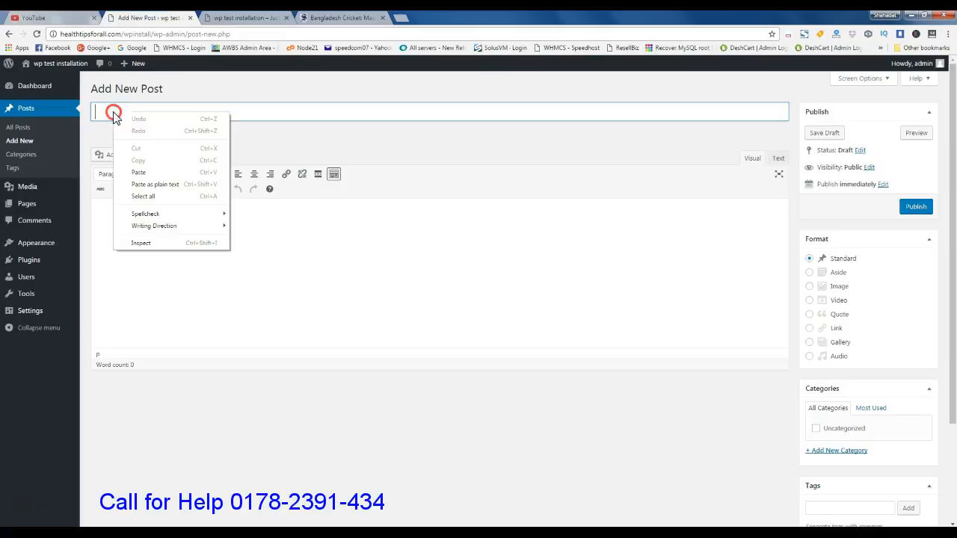
click(153, 171)
click(240, 270)
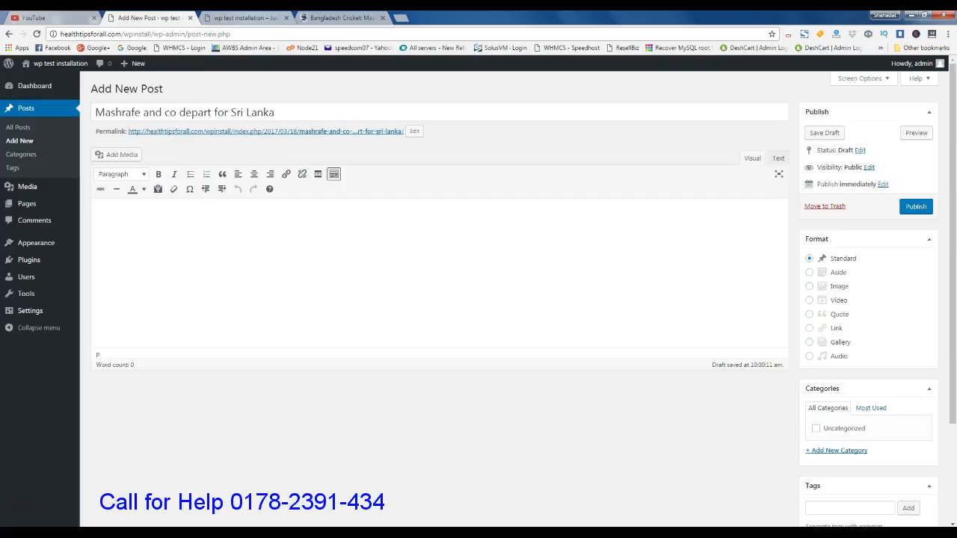
Copy the full body text of the Daily Star article, from "Bangladesh ODI and T20I captain" to the line about the first ODI
click(340, 18)
click(215, 249)
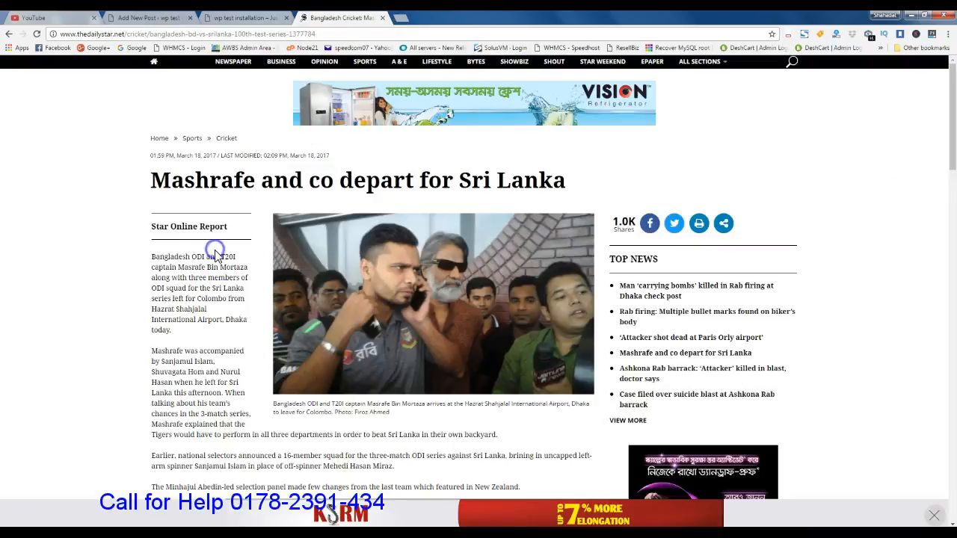
scroll(225, 267, down, 1)
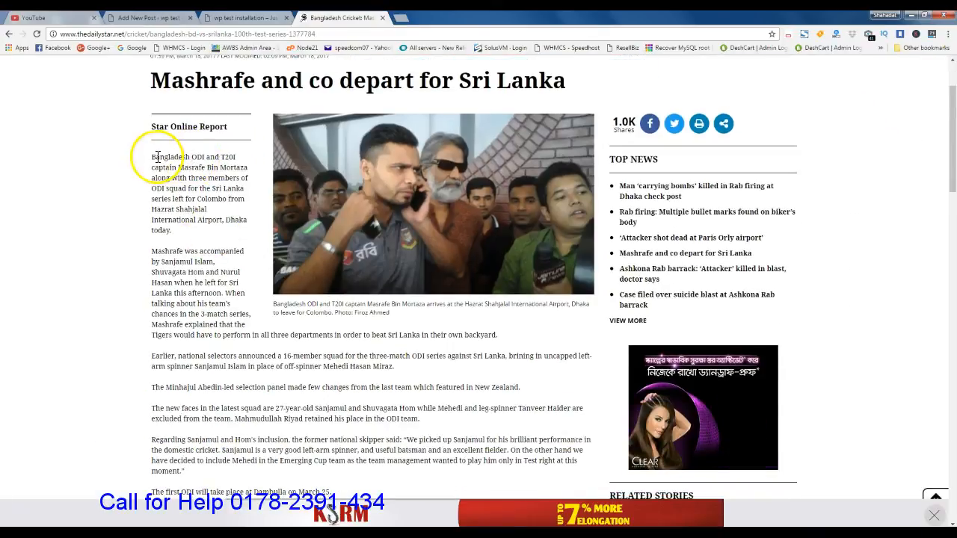
drag(152, 156, 339, 485)
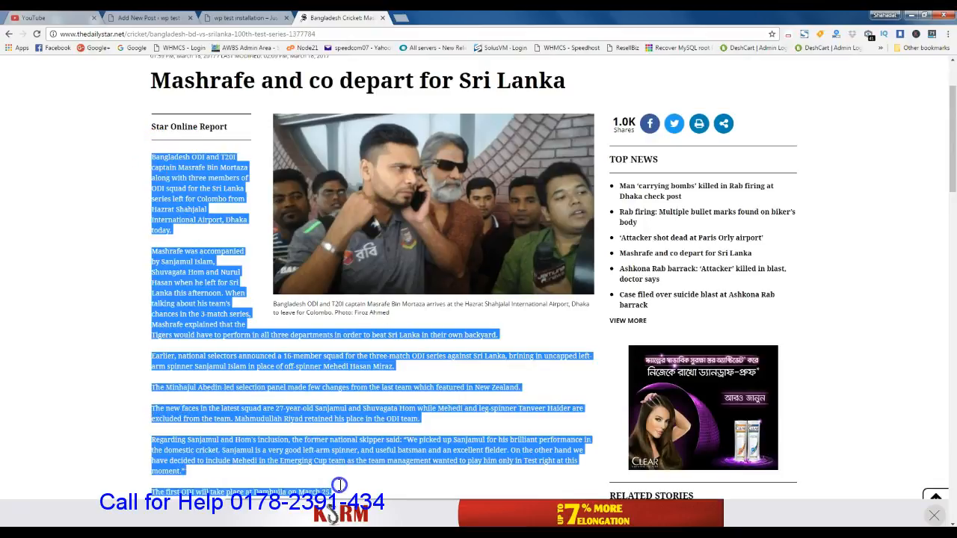
right_click(214, 283)
click(229, 290)
Paste the copied article text into the WordPress post's content and place the cursor before its first word
click(150, 17)
click(231, 215)
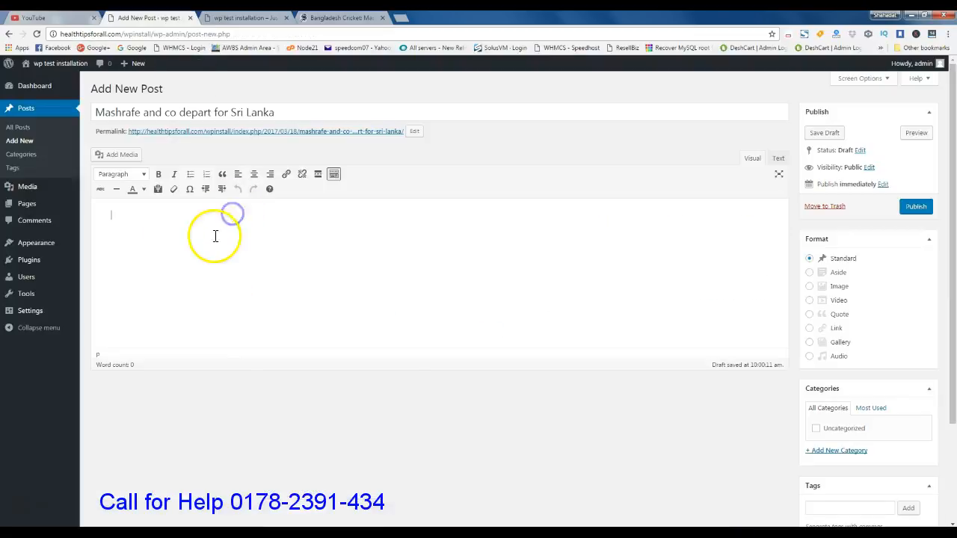
right_click(215, 237)
click(252, 269)
right_click(155, 218)
click(184, 277)
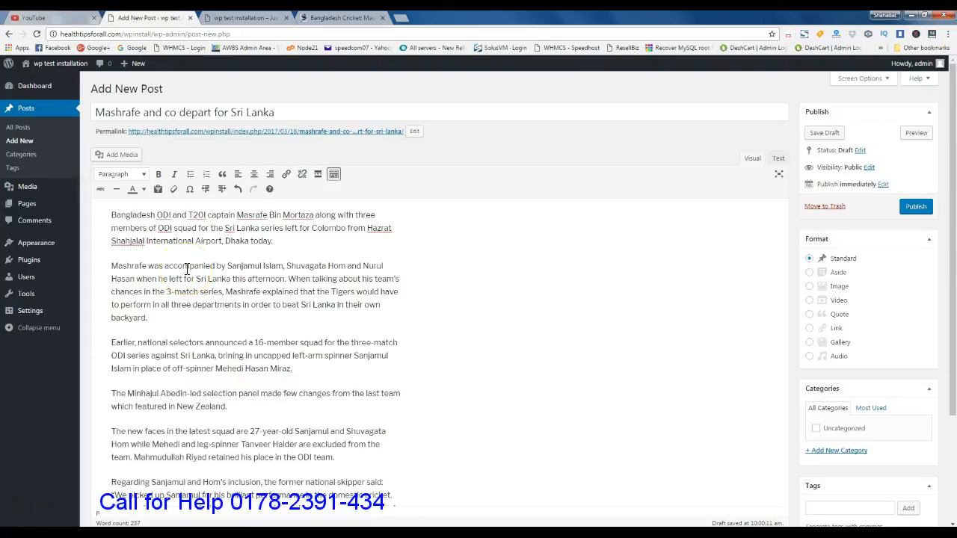
click(113, 215)
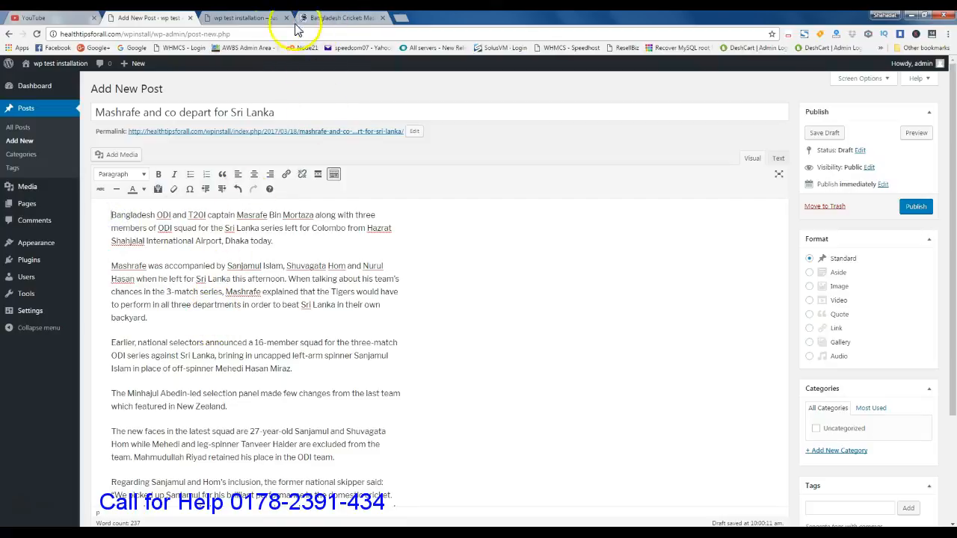
Save the article's photo from The Daily Star page to the Desktop as 20170318_131855.jpg
click(349, 18)
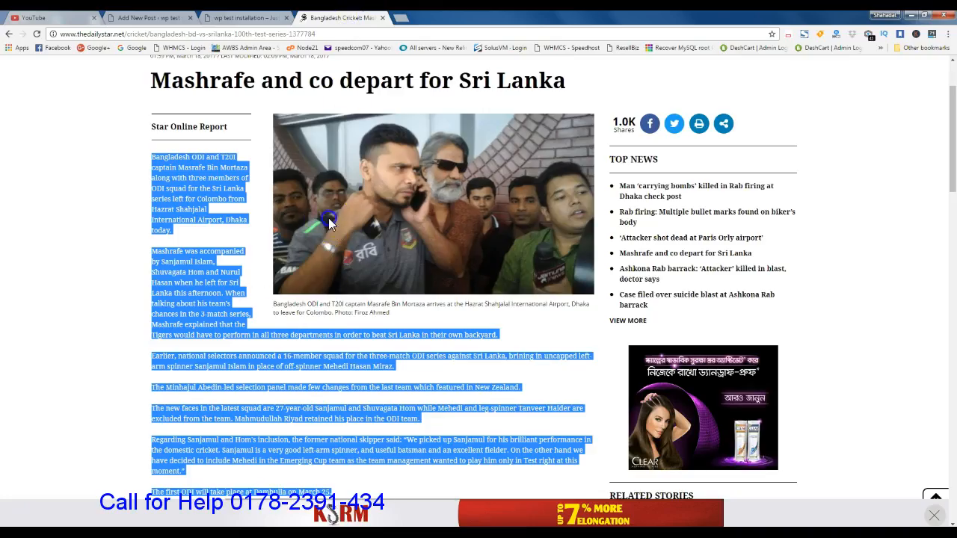
click(241, 159)
right_click(410, 172)
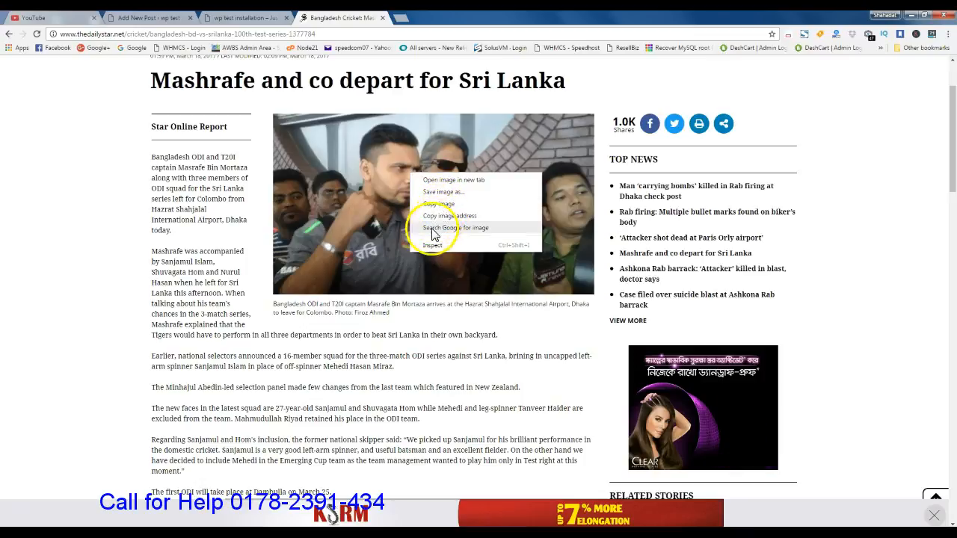
click(449, 203)
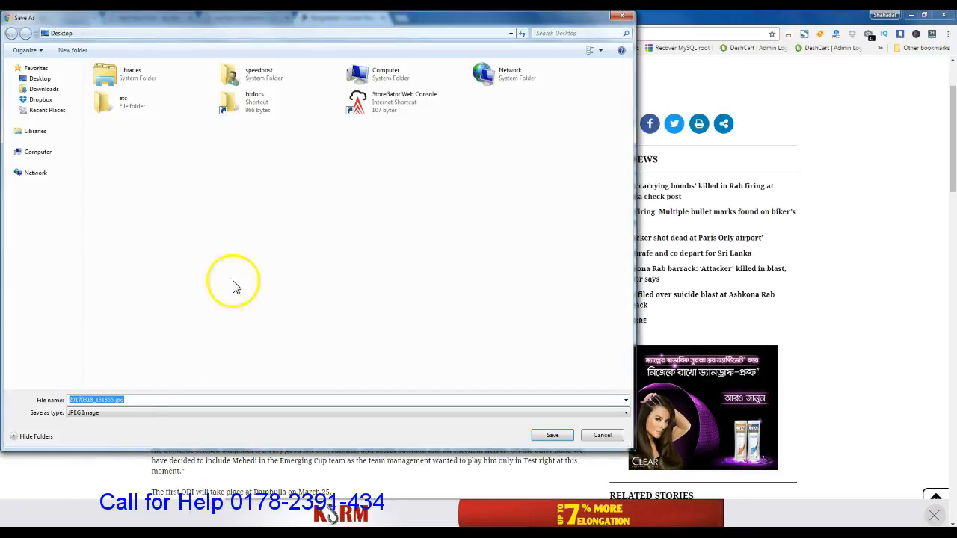
click(553, 438)
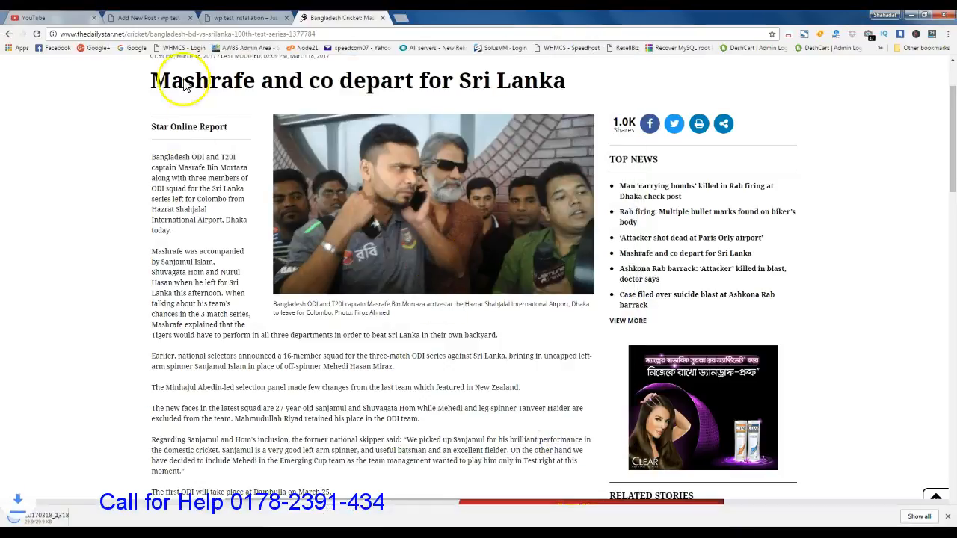
Upload 20170318_131855.jpg from the Desktop to the WordPress media library and insert it at medium size at the start of the post
click(144, 18)
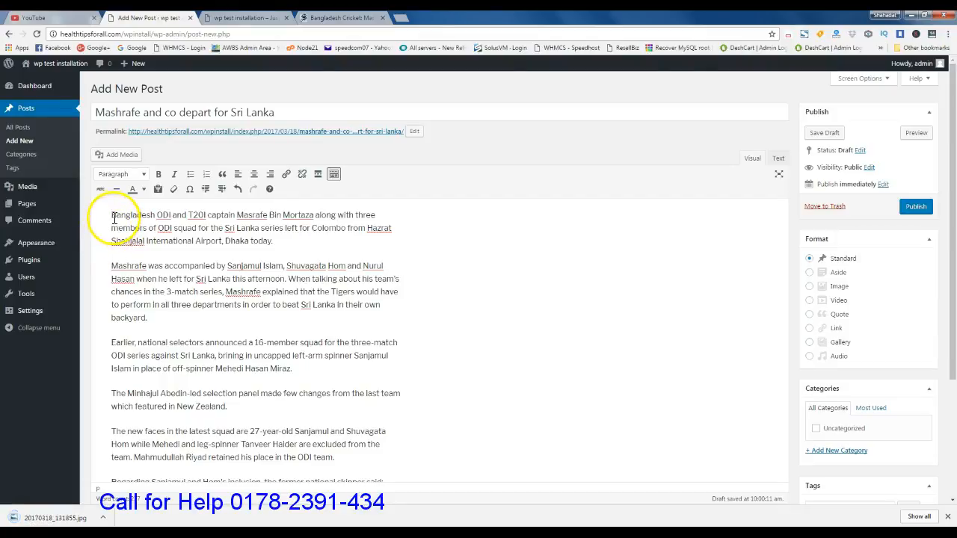
click(132, 223)
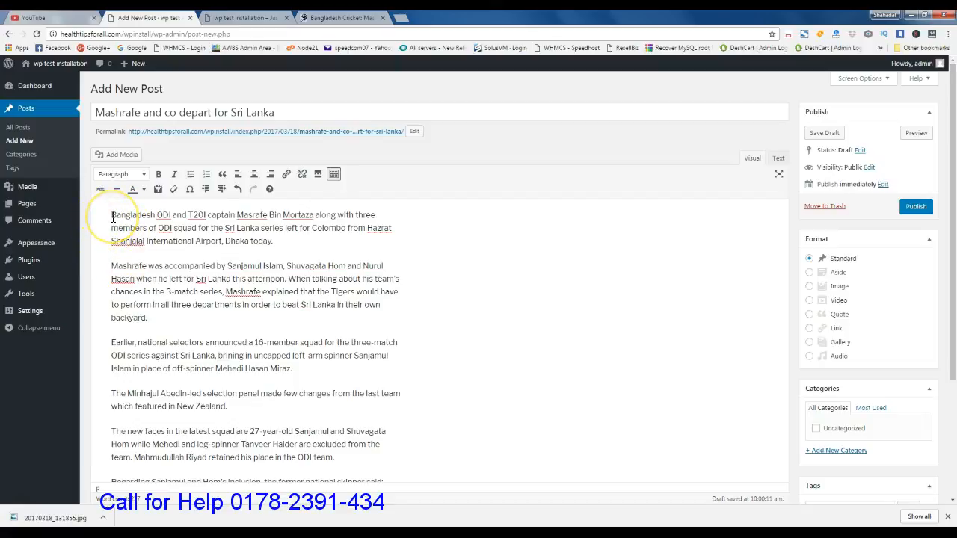
click(117, 160)
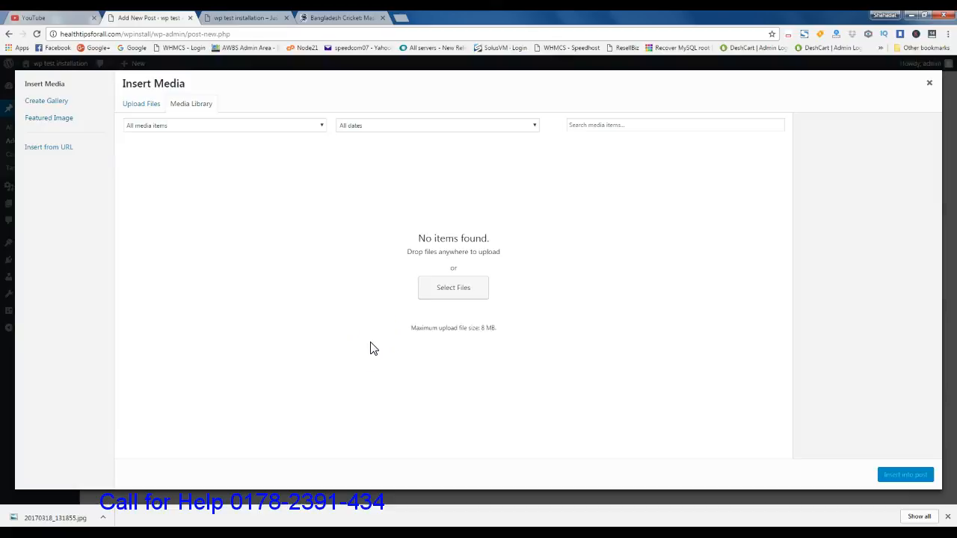
click(454, 293)
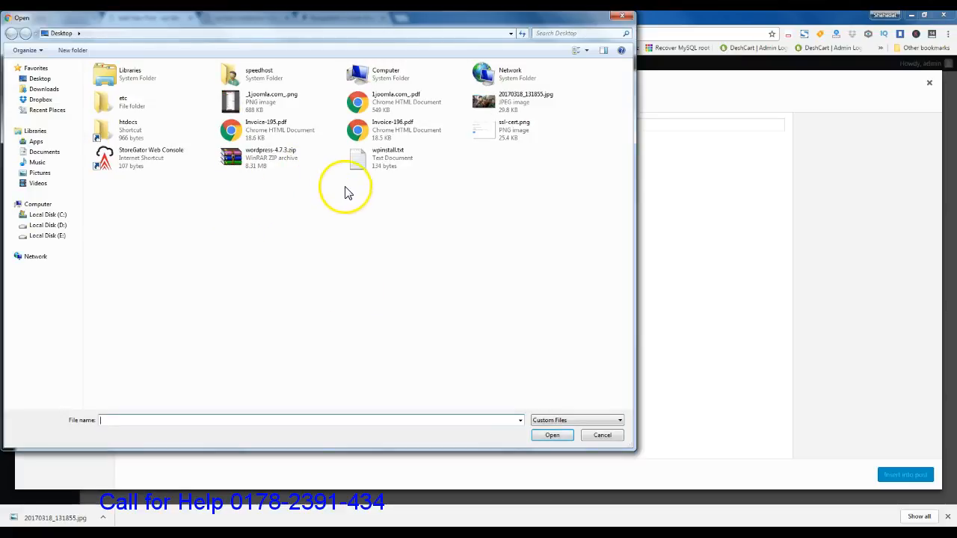
click(505, 112)
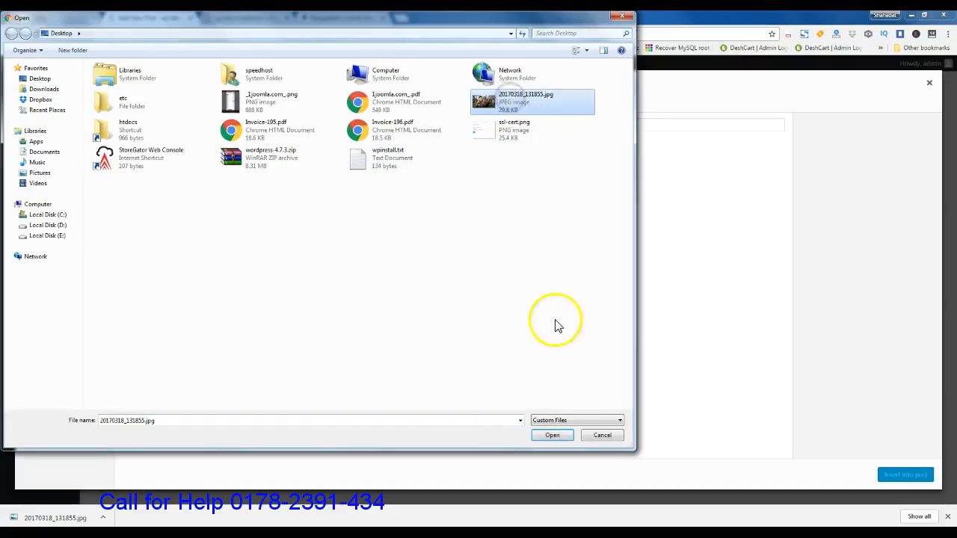
click(554, 436)
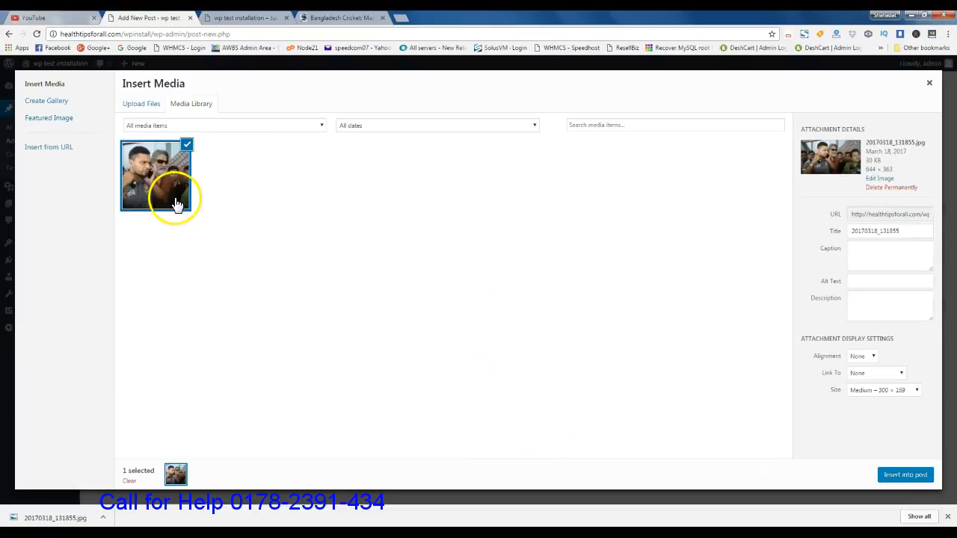
click(903, 476)
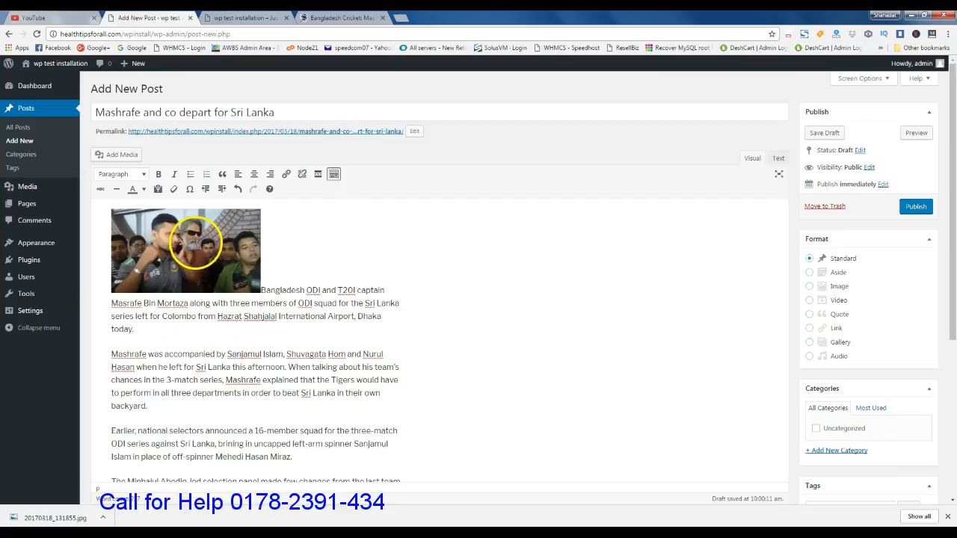
Align the inserted photo left so the article text wraps beside it
click(195, 242)
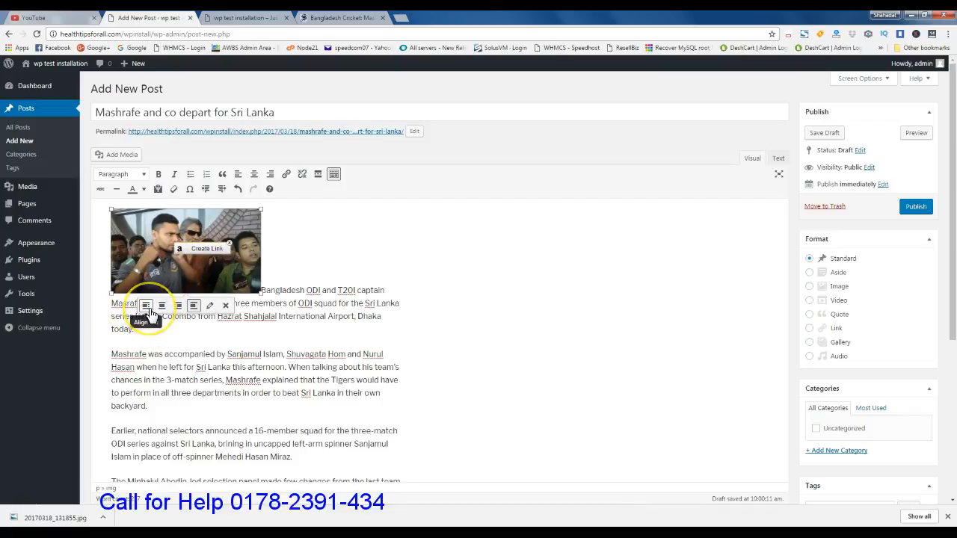
click(148, 307)
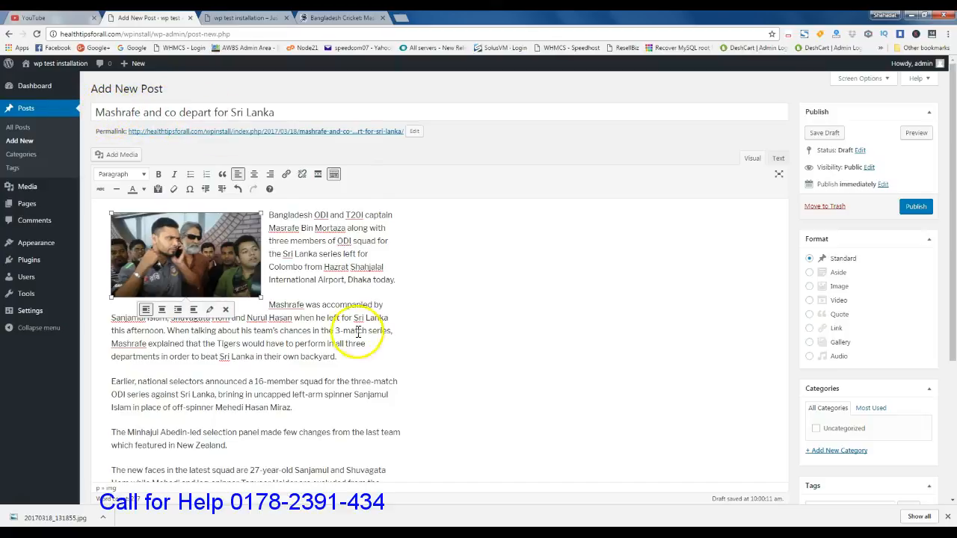
drag(327, 228, 363, 377)
click(350, 356)
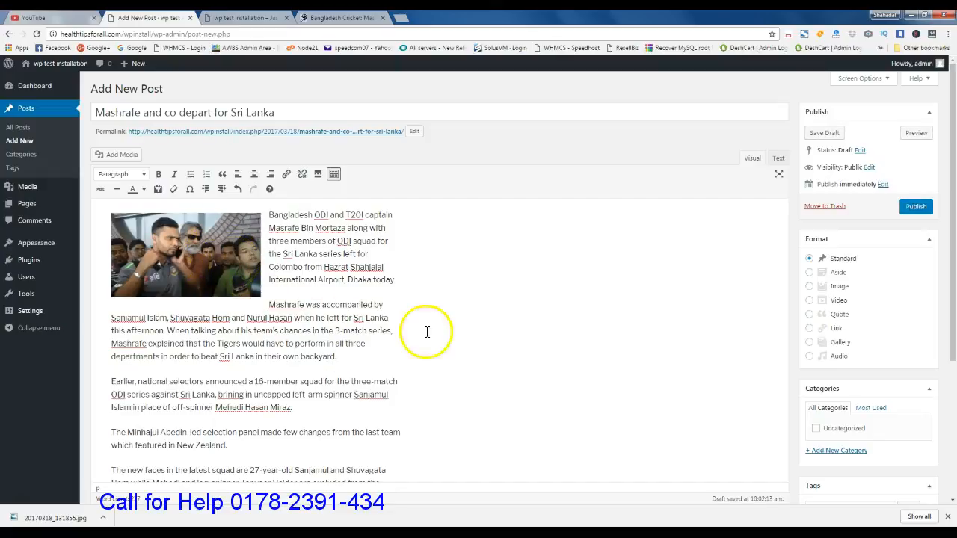
Set the uploaded photo from the media library as the post's featured image
scroll(549, 323, down, 5)
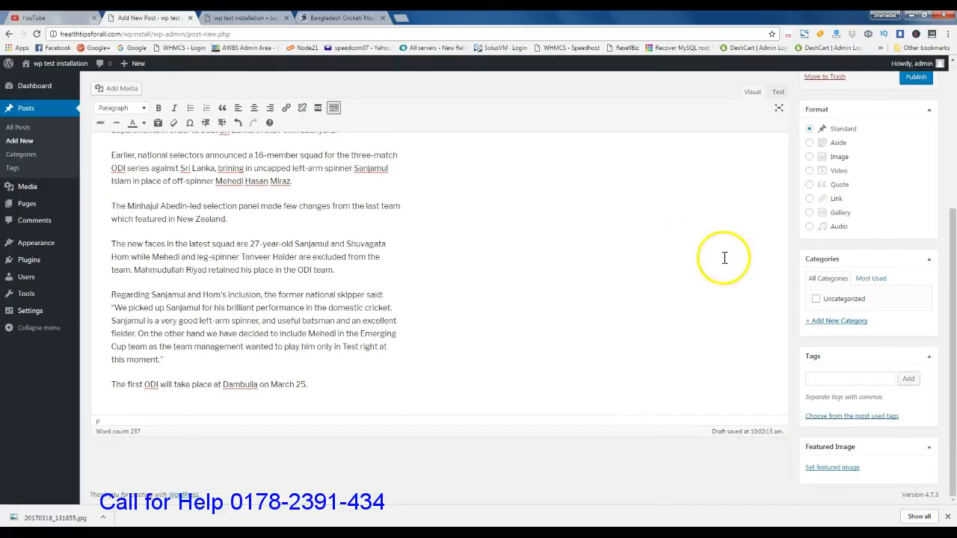
scroll(770, 243, up, 3)
scroll(804, 232, up, 3)
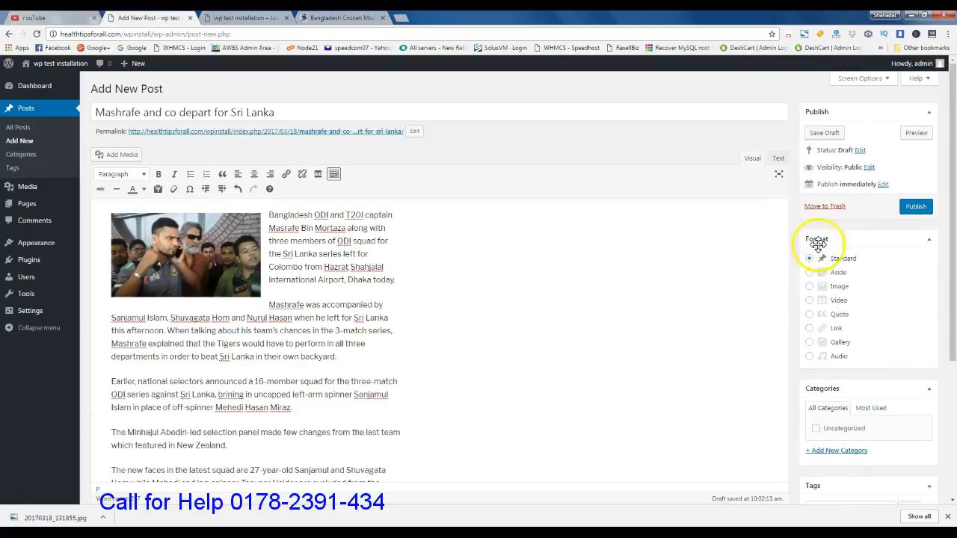
scroll(875, 350, down, 5)
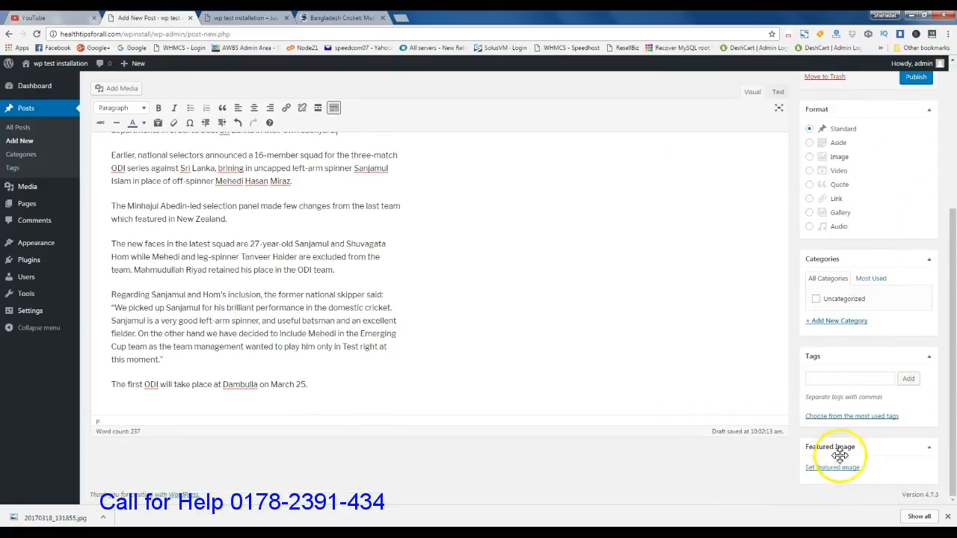
click(830, 468)
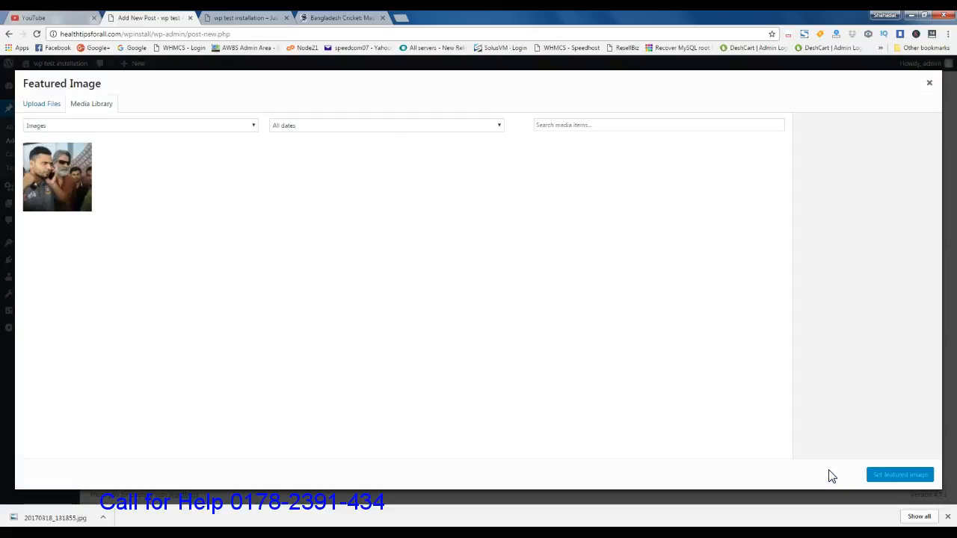
click(62, 181)
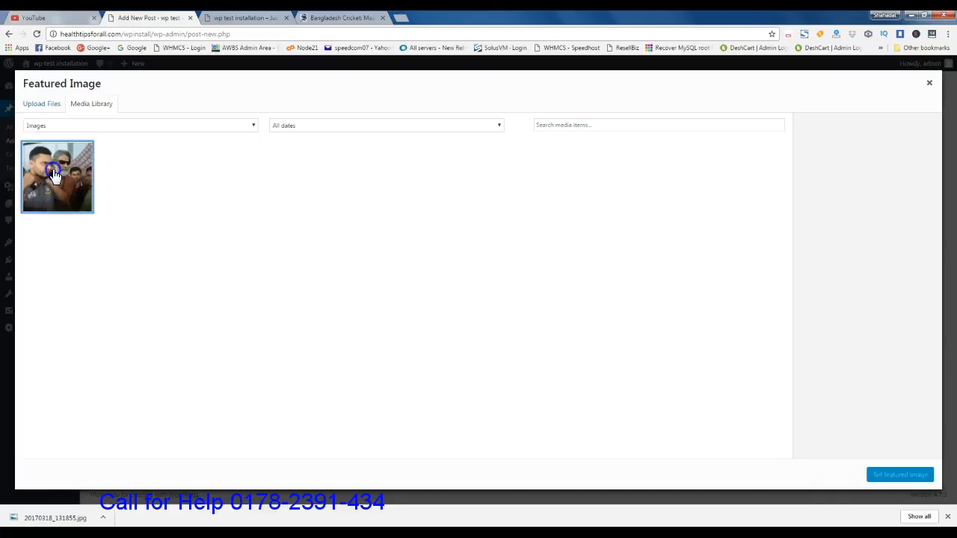
click(901, 475)
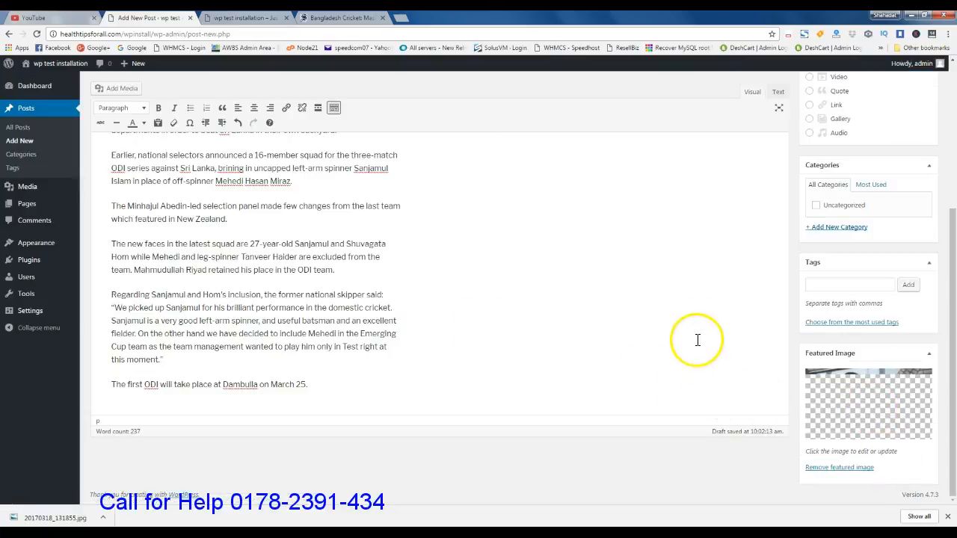
Check the finished draft and its featured image, and publish the post
scroll(701, 220, up, 5)
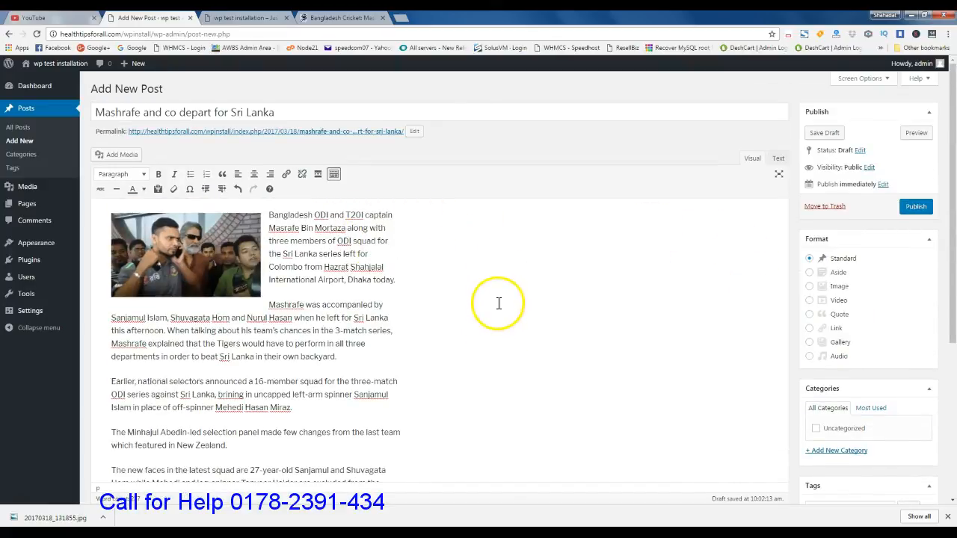
scroll(499, 303, down, 3)
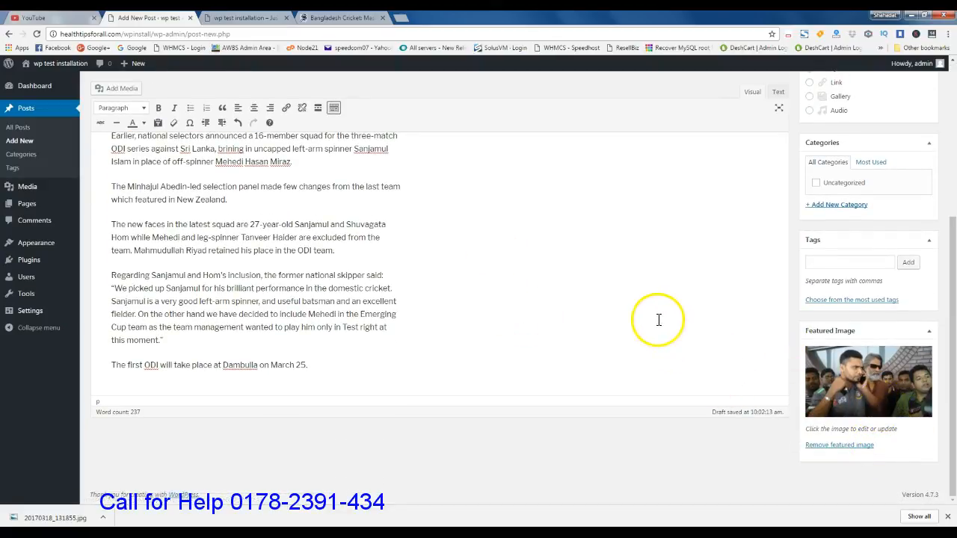
scroll(660, 312, up, 1)
scroll(661, 312, up, 2)
scroll(660, 322, up, 1)
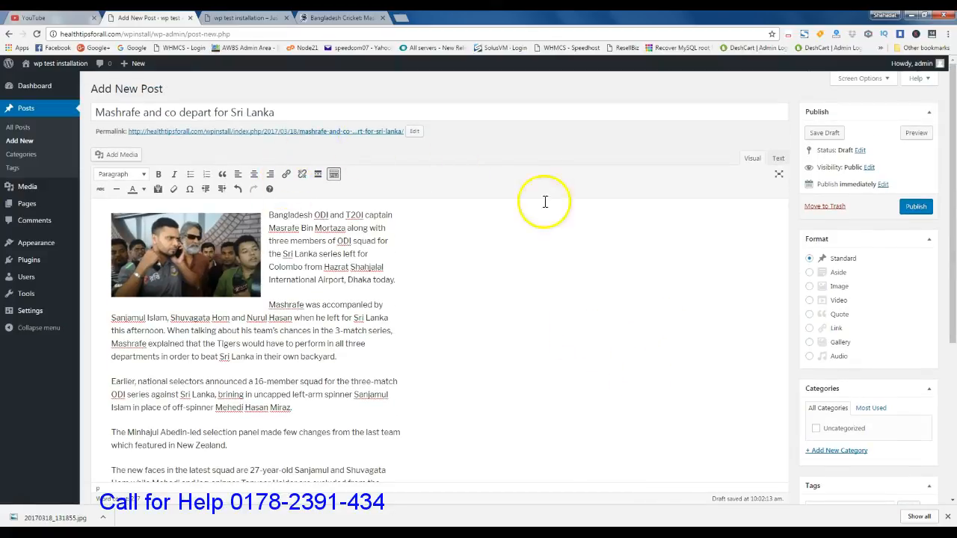
click(916, 208)
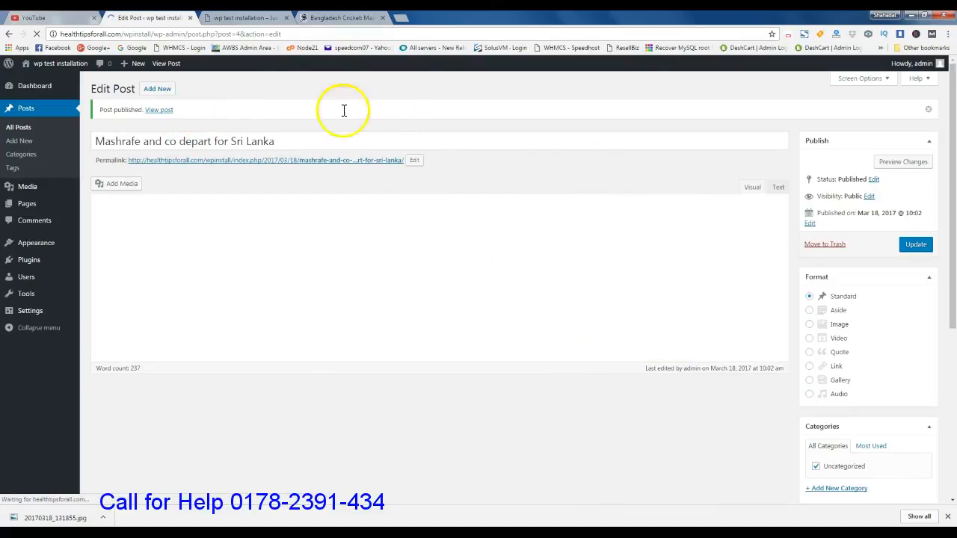
Switch to the site's front page and reload it to load the newly published post
click(249, 20)
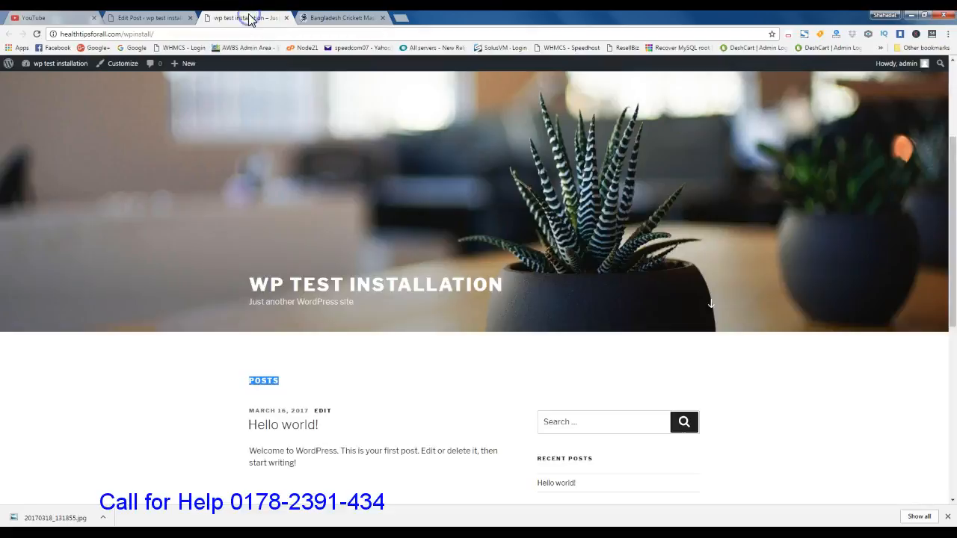
scroll(216, 406, up, 3)
click(216, 406)
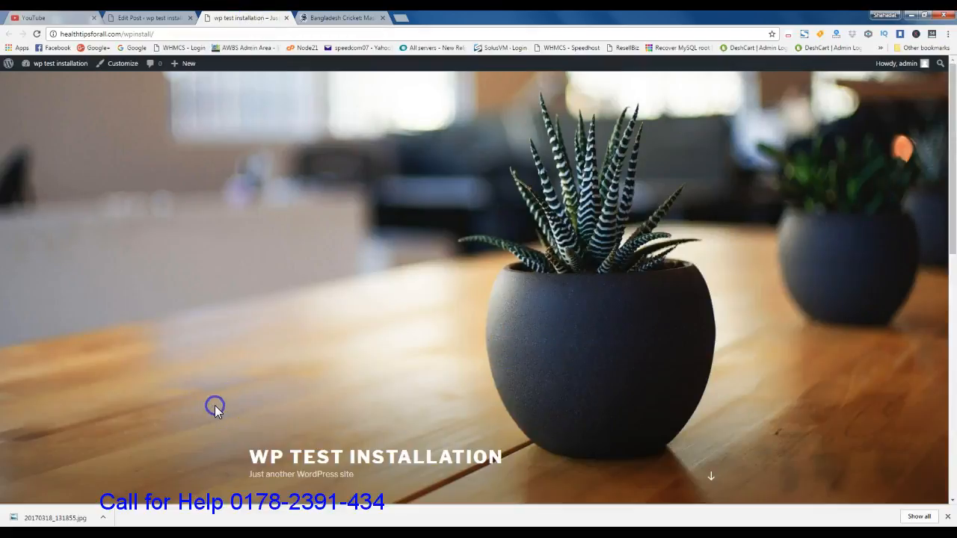
scroll(218, 360, down, 2)
click(36, 35)
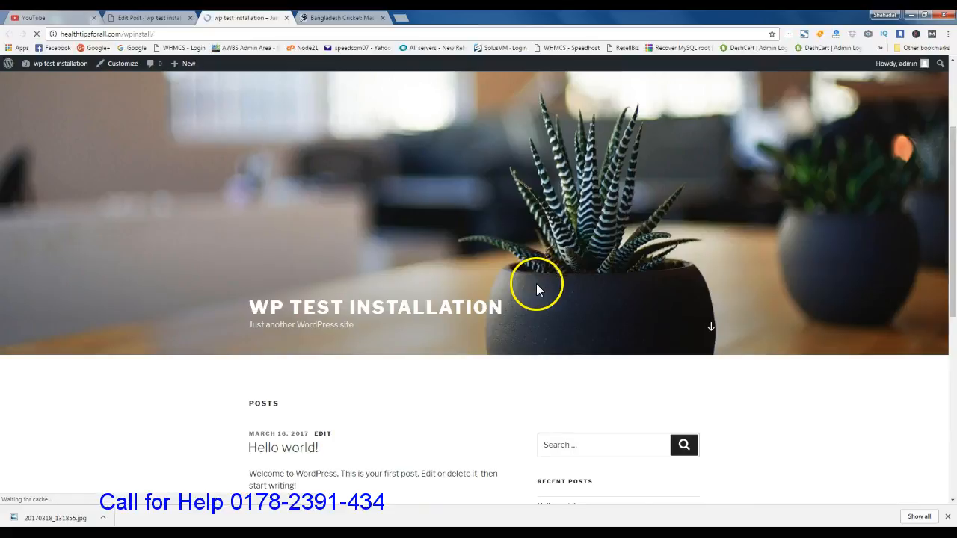
Examine how the front page displays the new post's title, featured image, inserted photo and text, down to the older Hello world! post
scroll(534, 340, down, 5)
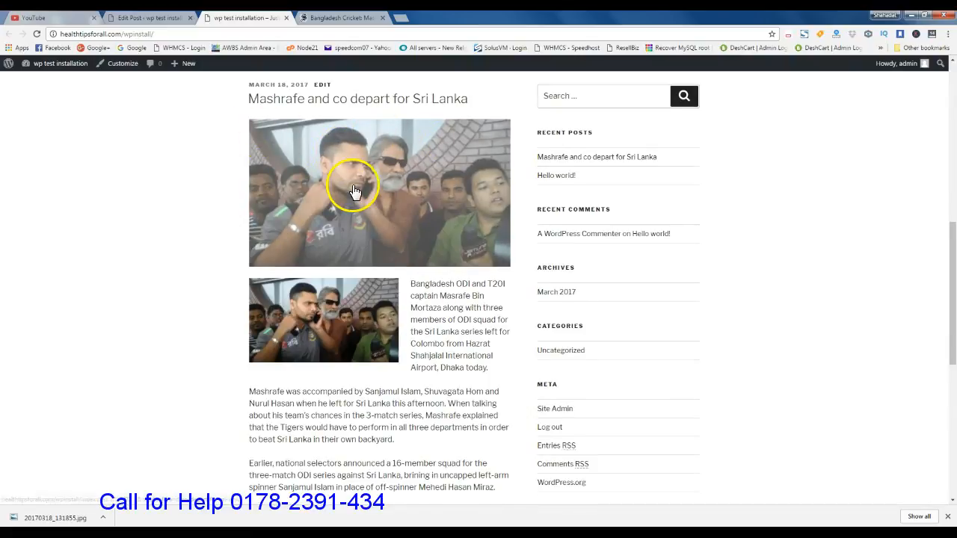
scroll(355, 188, up, 2)
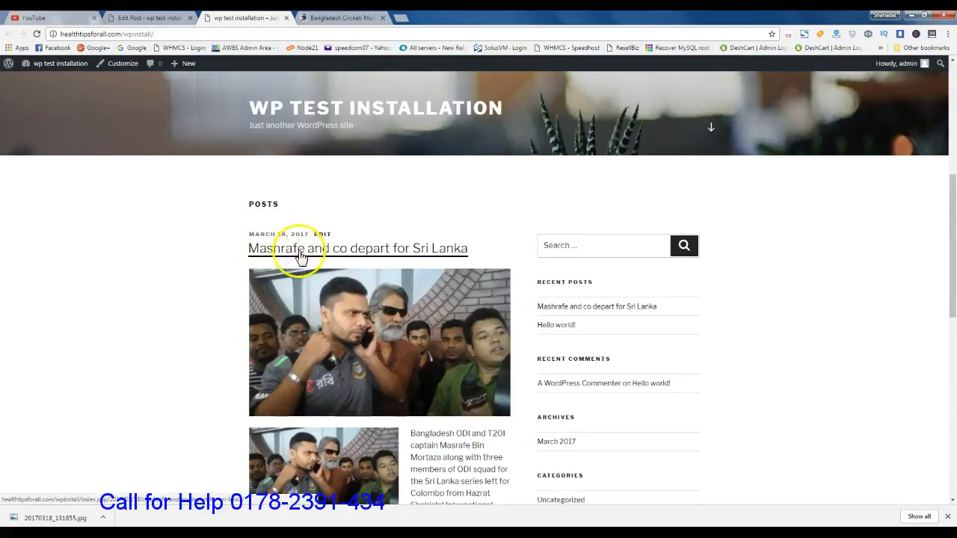
scroll(421, 288, down, 2)
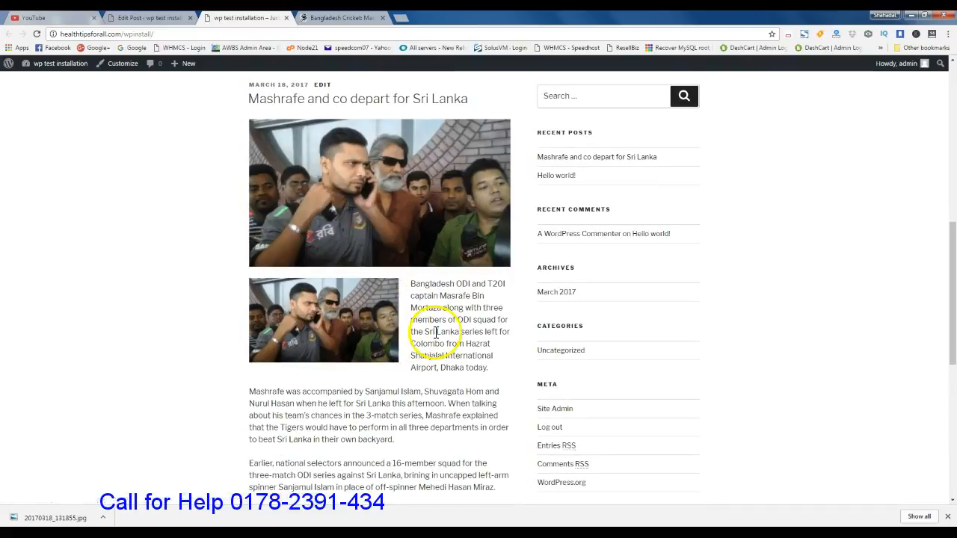
scroll(351, 299, down, 1)
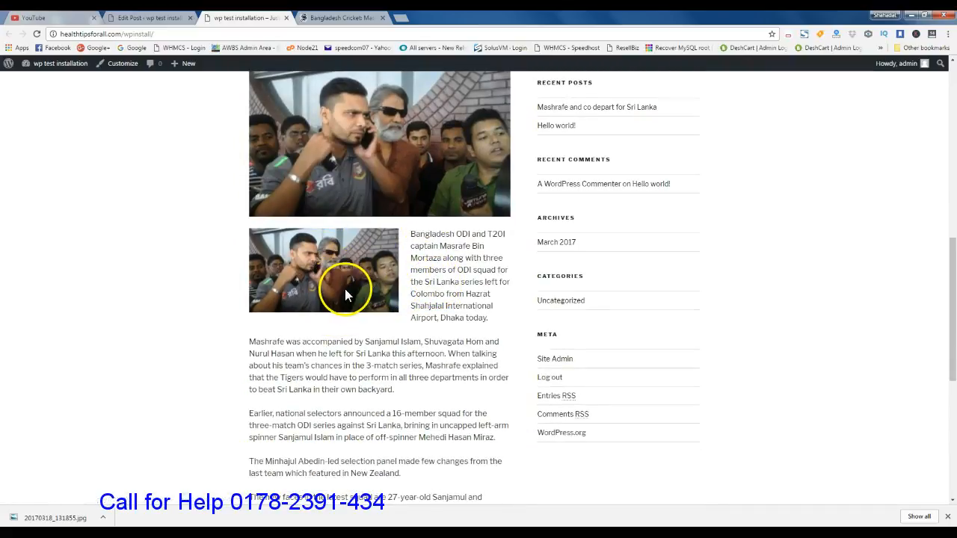
scroll(423, 315, down, 2)
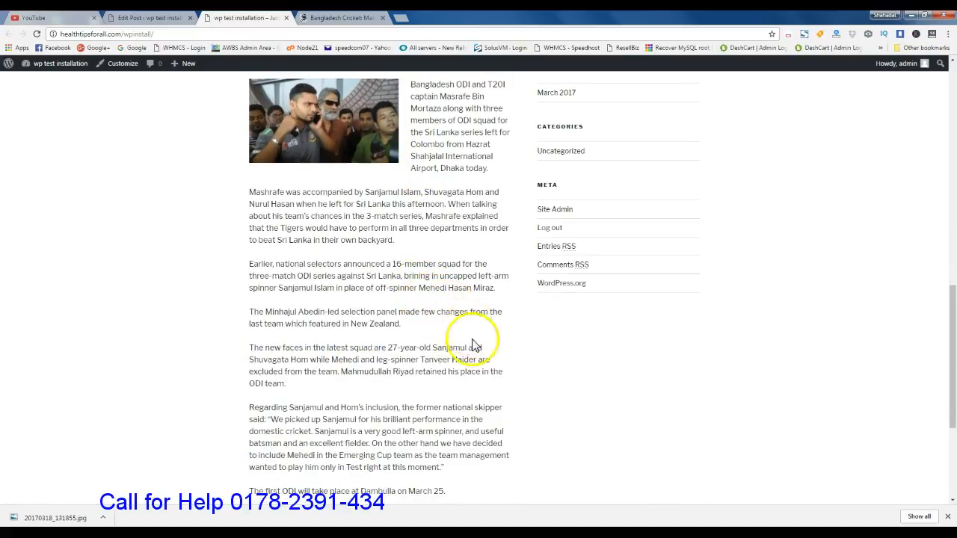
scroll(478, 359, down, 2)
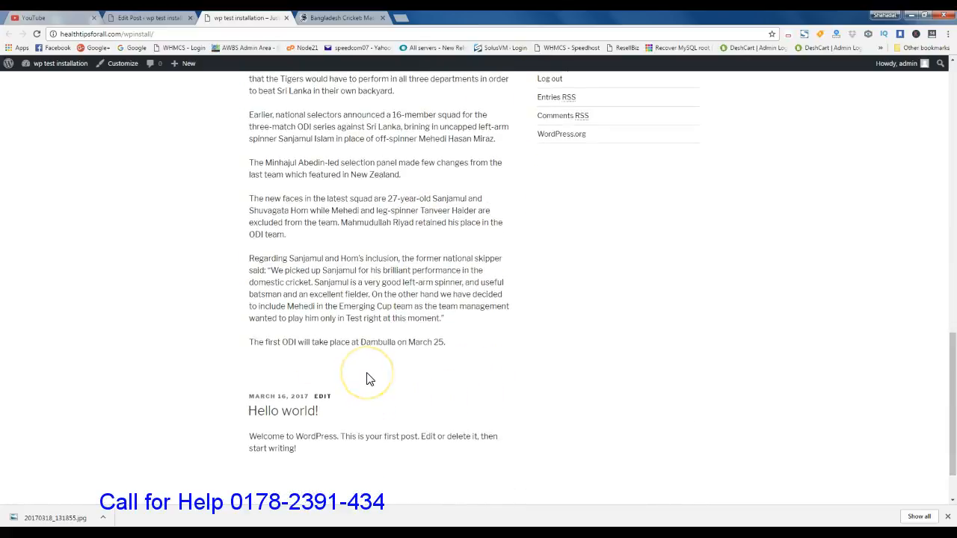
scroll(367, 380, up, 6)
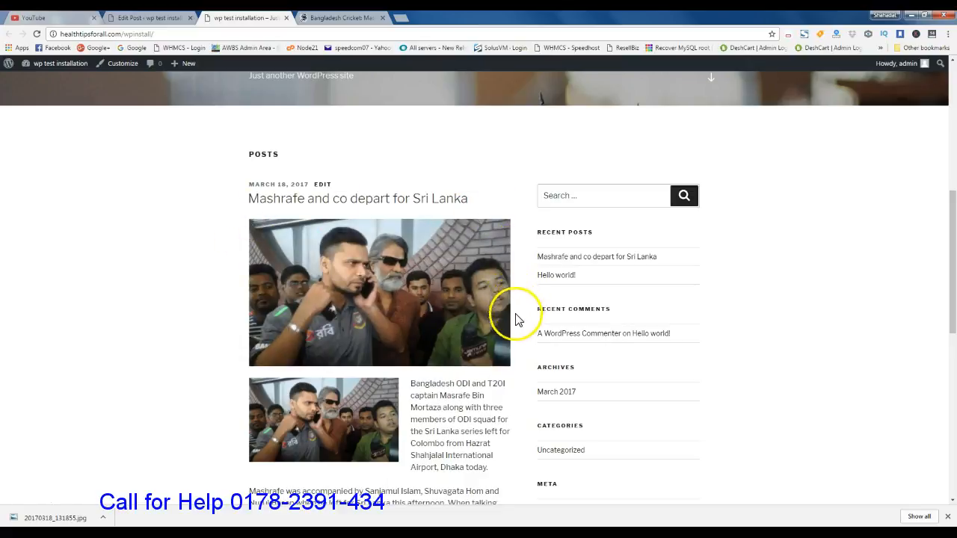
scroll(494, 380, down, 1)
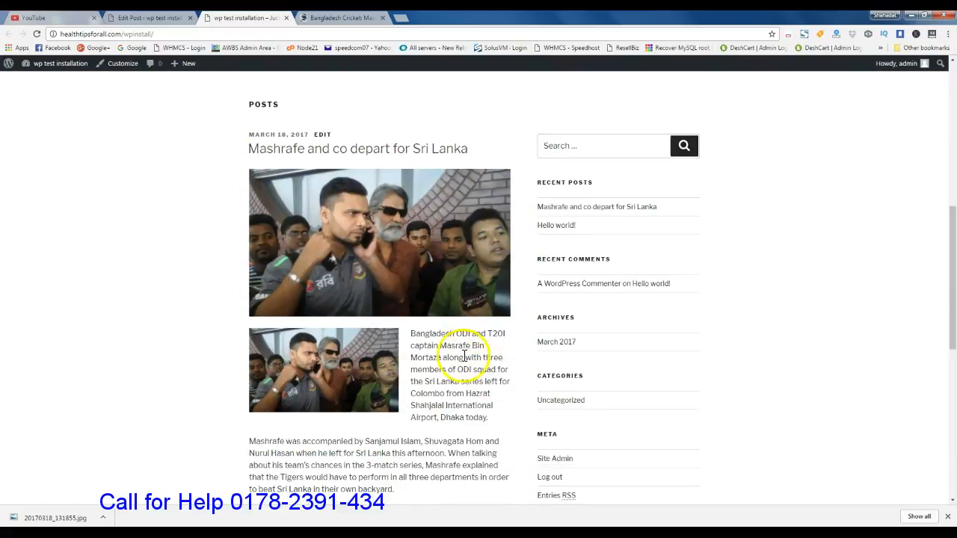
scroll(412, 341, down, 2)
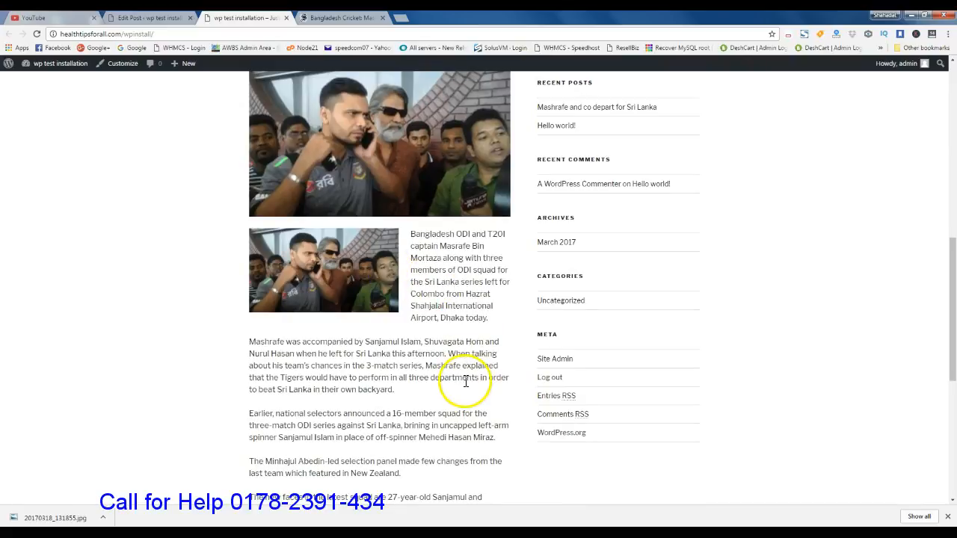
scroll(464, 380, up, 1)
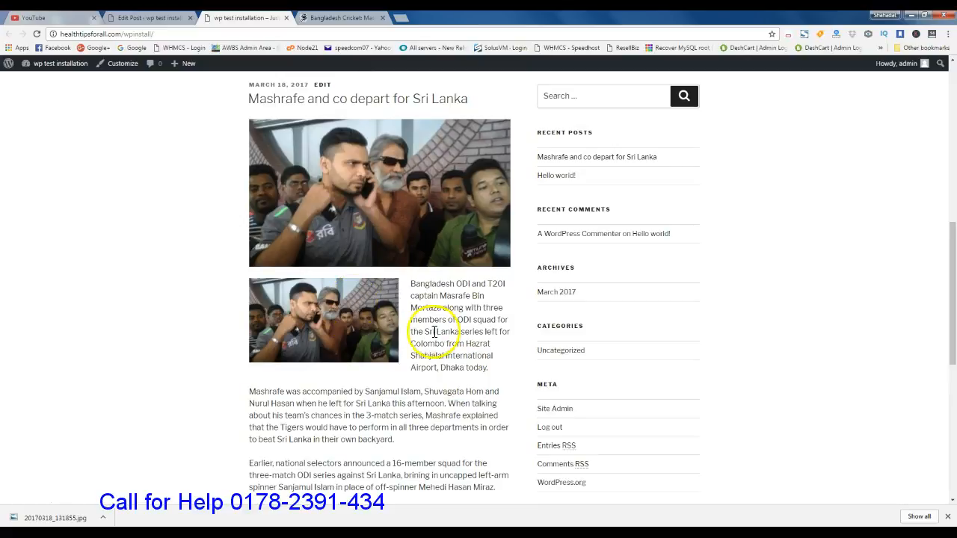
scroll(445, 372, down, 3)
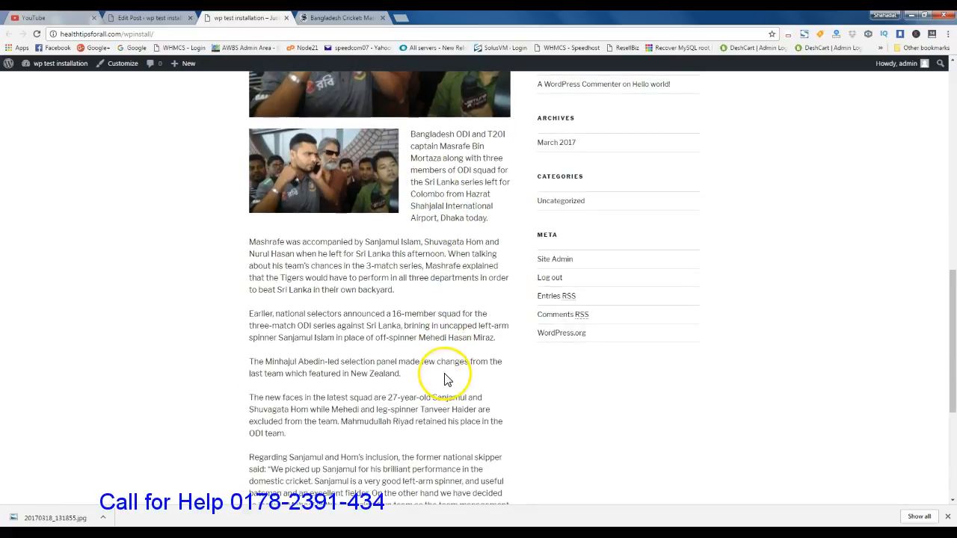
scroll(443, 363, up, 3)
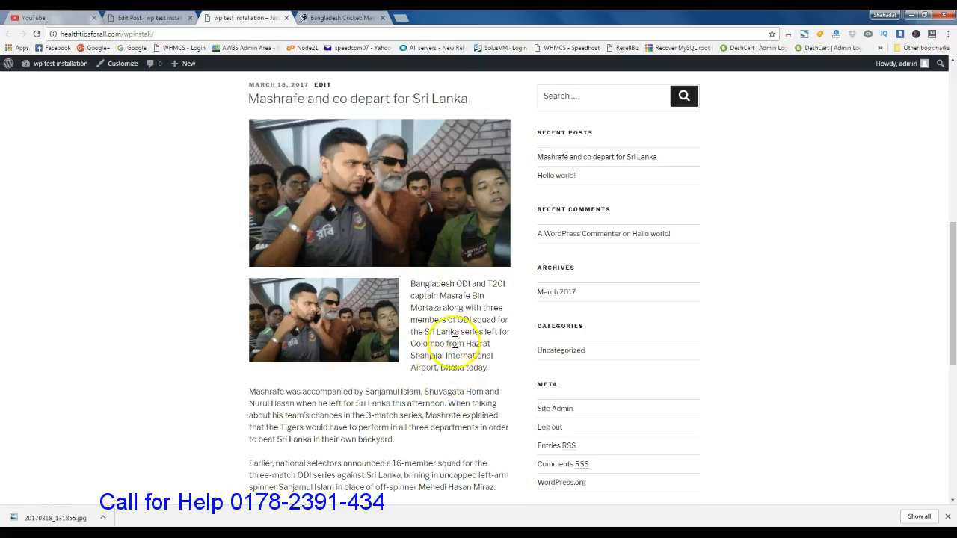
scroll(454, 342, up, 1)
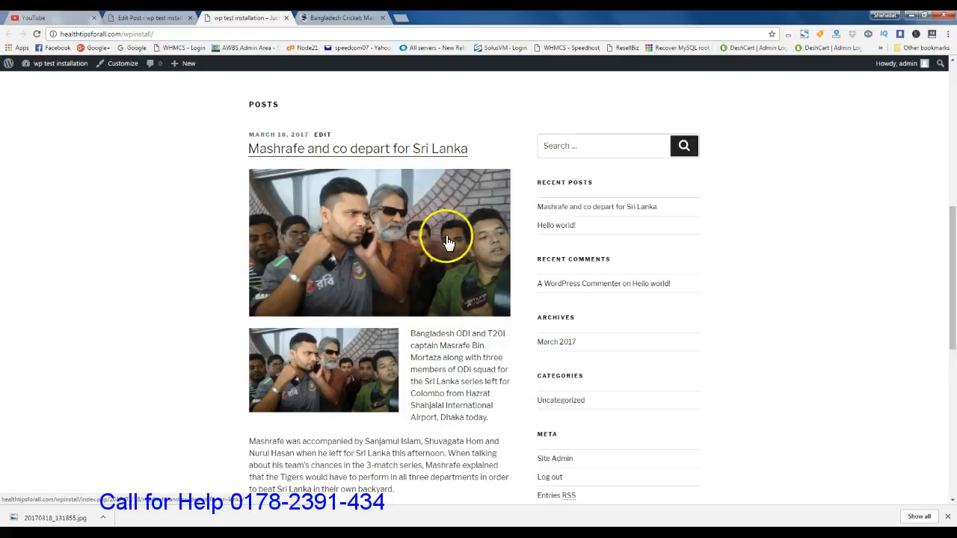
scroll(416, 215, down, 1)
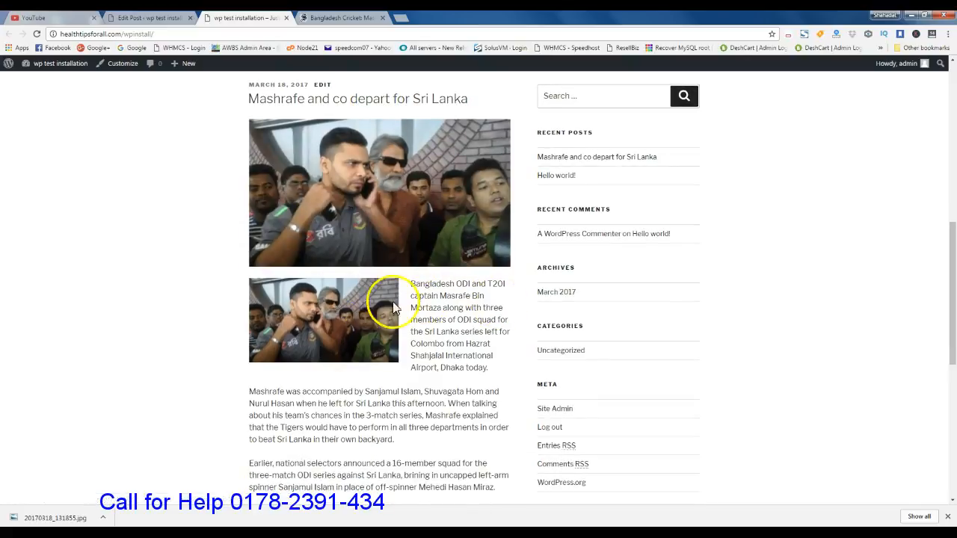
scroll(419, 314, down, 5)
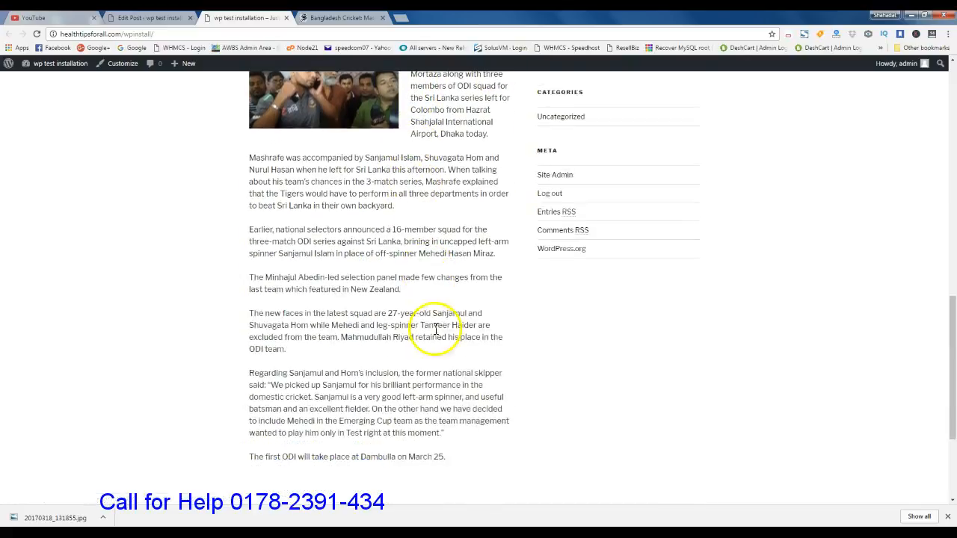
scroll(402, 296, up, 6)
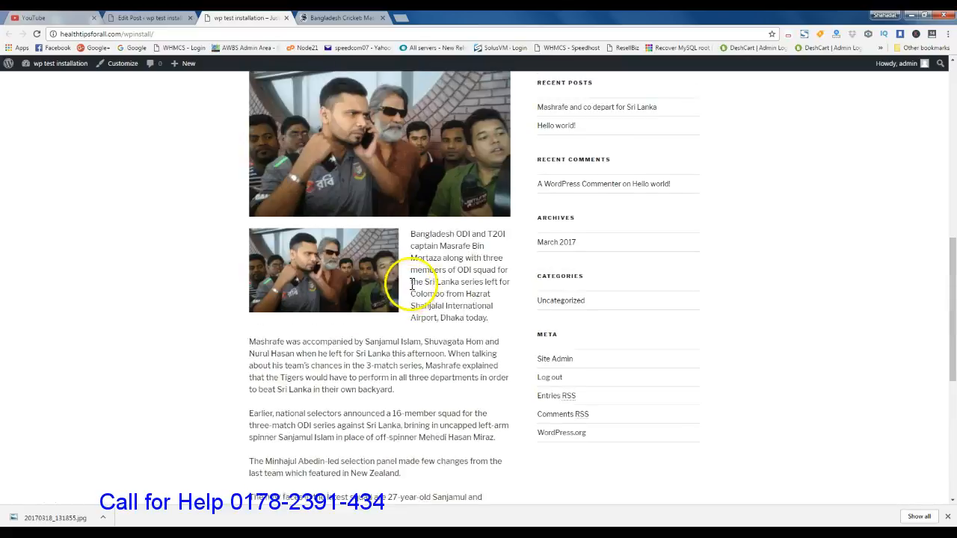
Open the "Mashrafe and co depart for Sri Lanka" post on its own page and review its layout
click(329, 150)
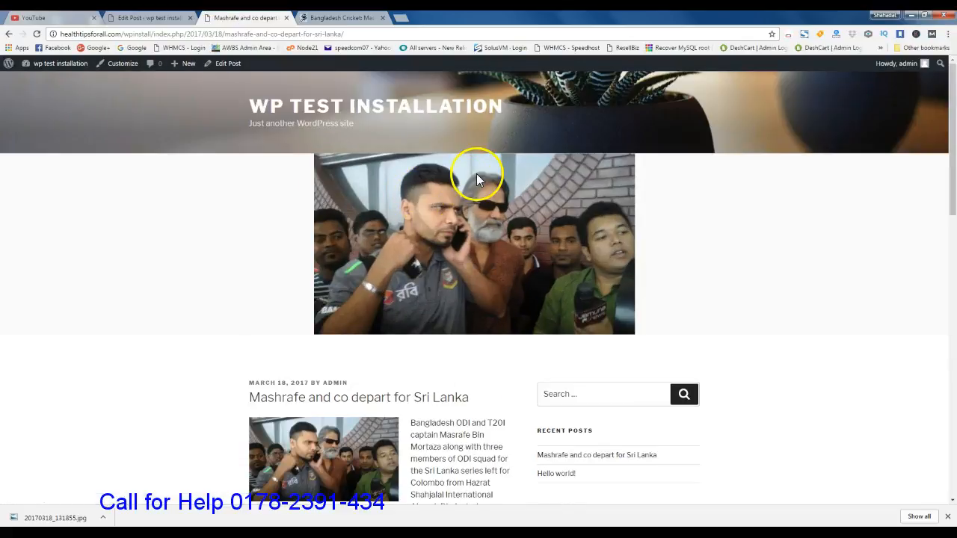
scroll(626, 232, down, 10)
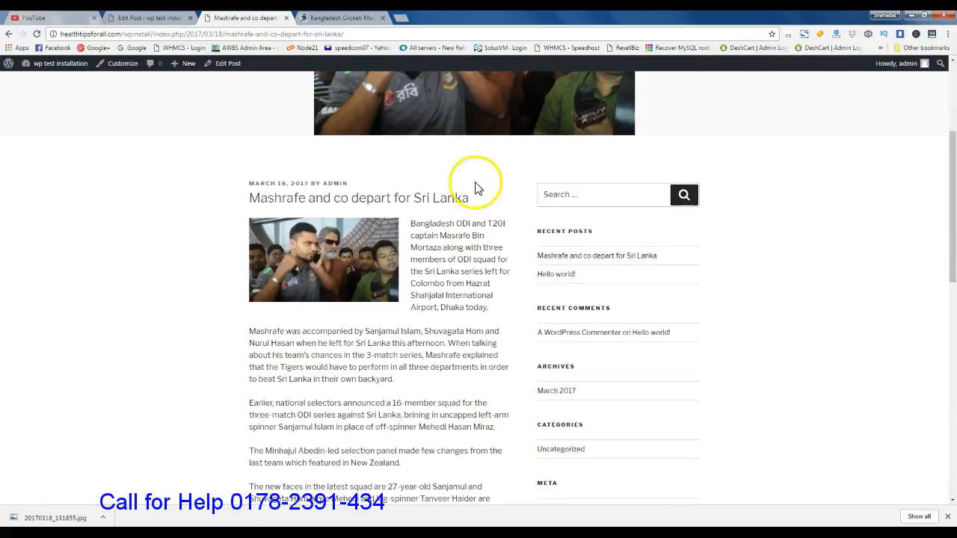
scroll(515, 244, down, 3)
scroll(462, 329, up, 4)
scroll(430, 263, up, 15)
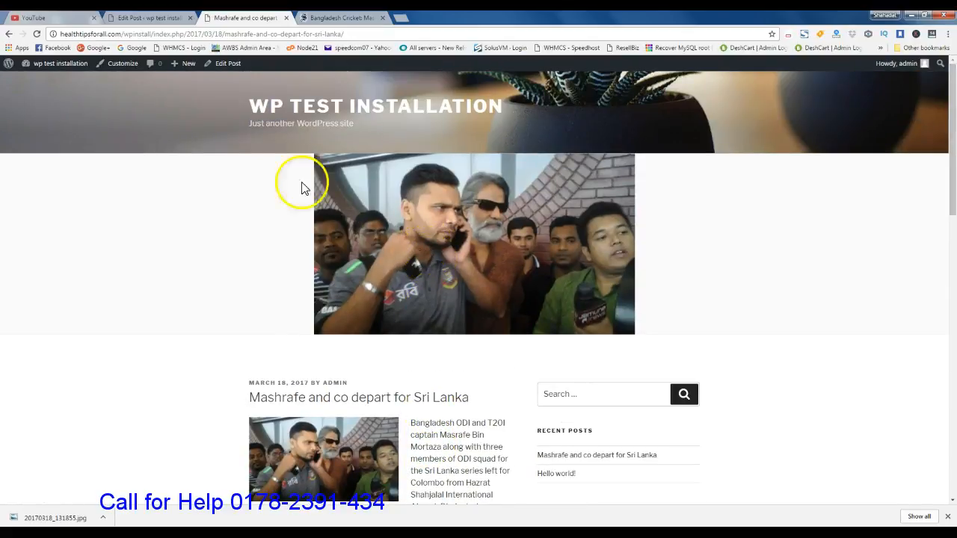
Compare the post in the WordPress editor with its published page, checking the title, photos and text
click(153, 18)
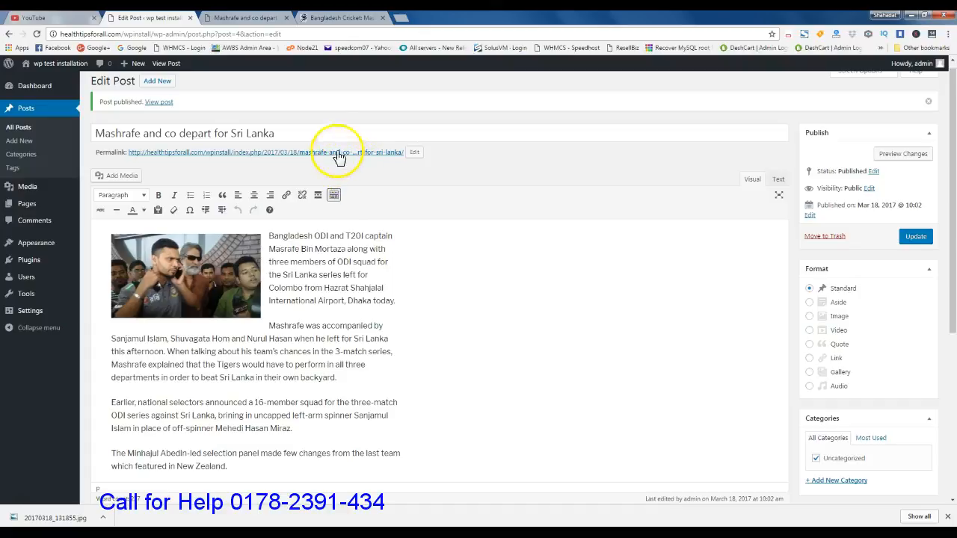
click(238, 18)
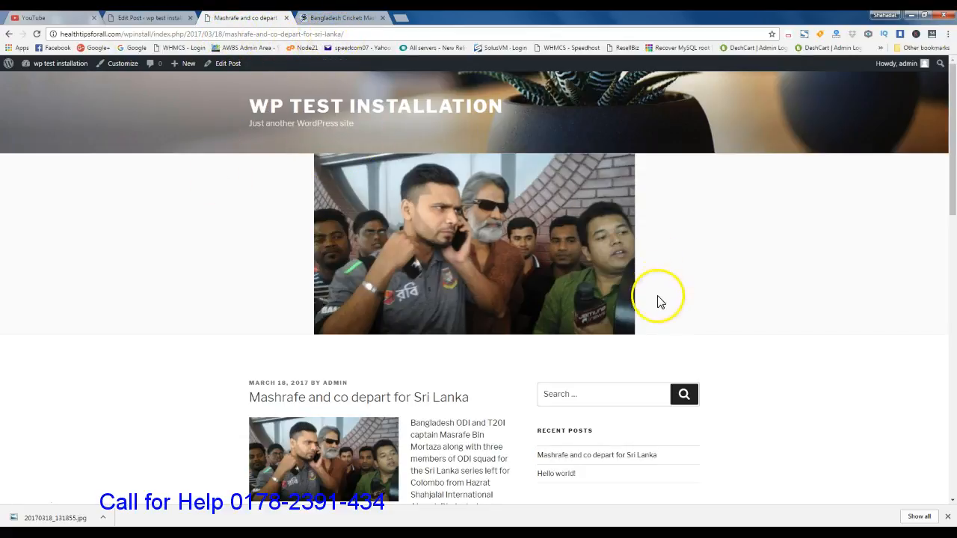
scroll(519, 314, down, 3)
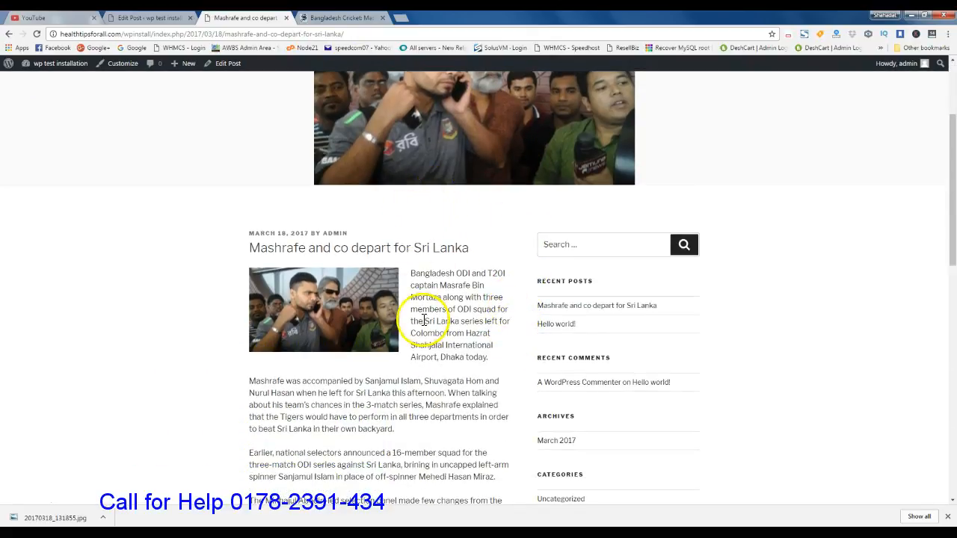
scroll(422, 270, up, 3)
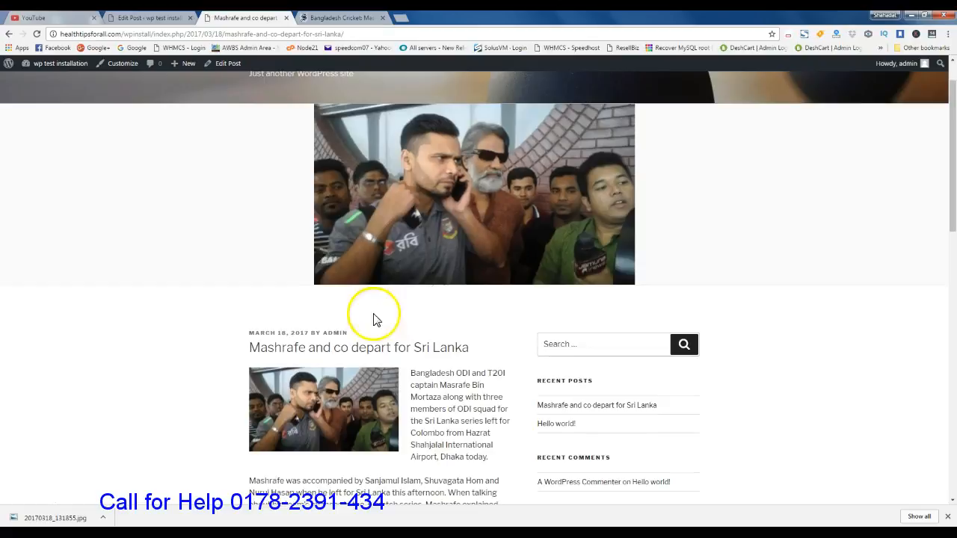